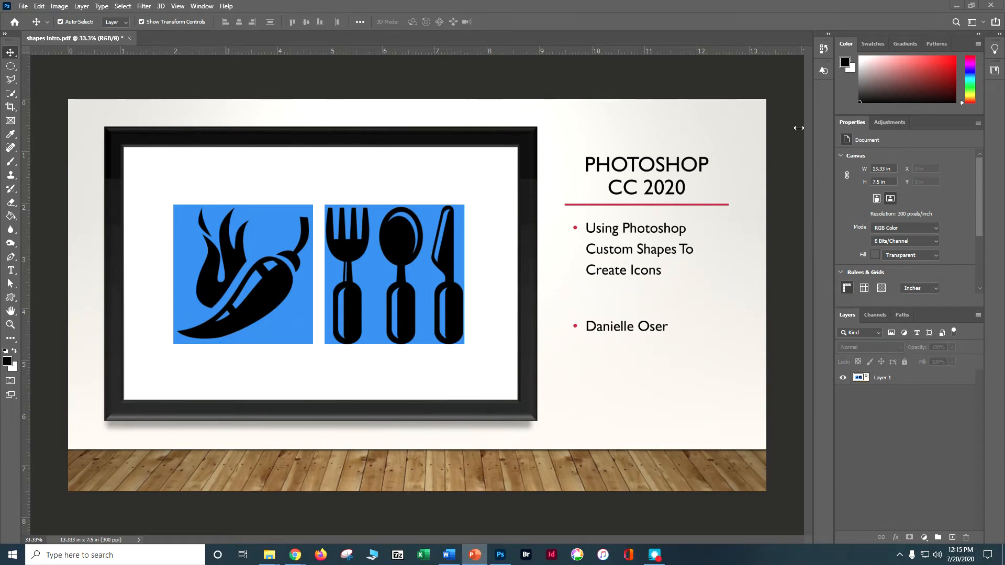
pyautogui.click(23, 7)
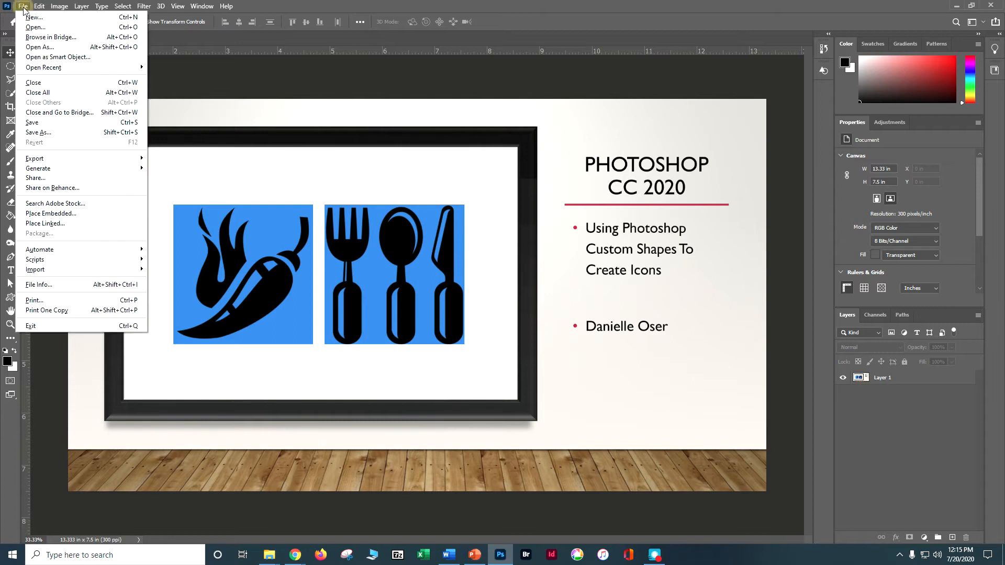
pyautogui.click(192, 6)
pyautogui.moveTo(205, 30)
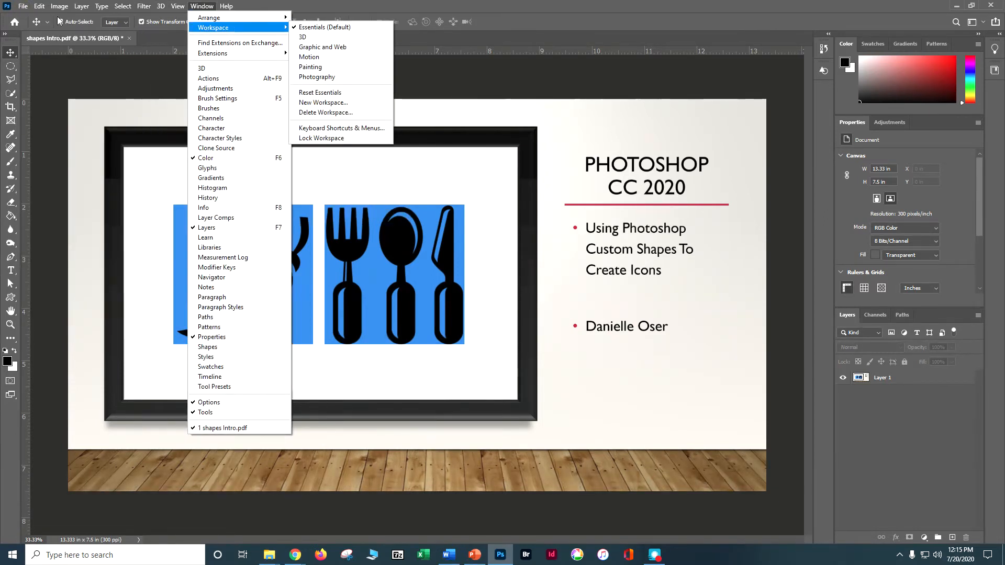
# - Create a new document 1 inch wide and 1 inch high at a resolution of 300 pixels/inch
pyautogui.click(24, 7)
pyautogui.click(26, 10)
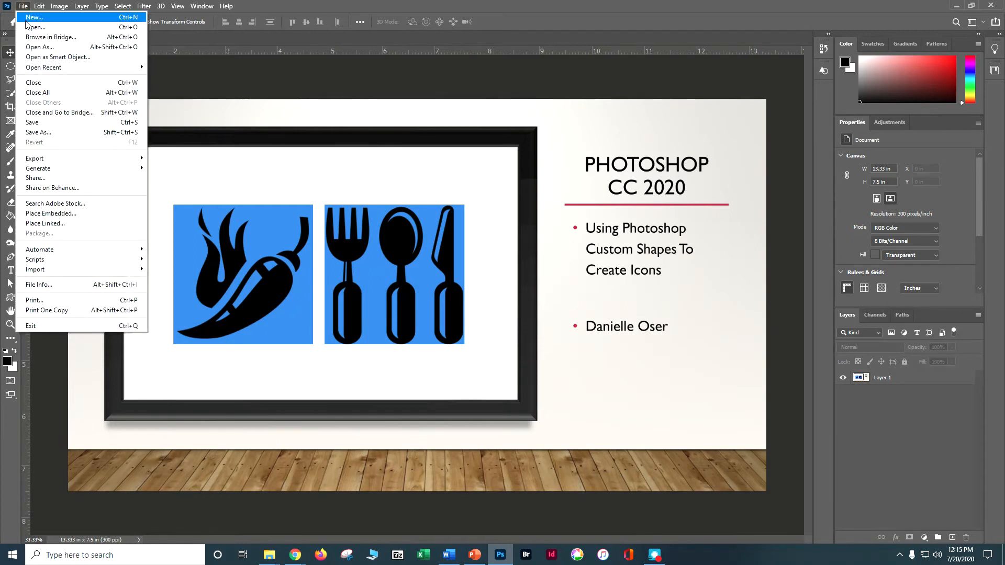
pyautogui.click(26, 17)
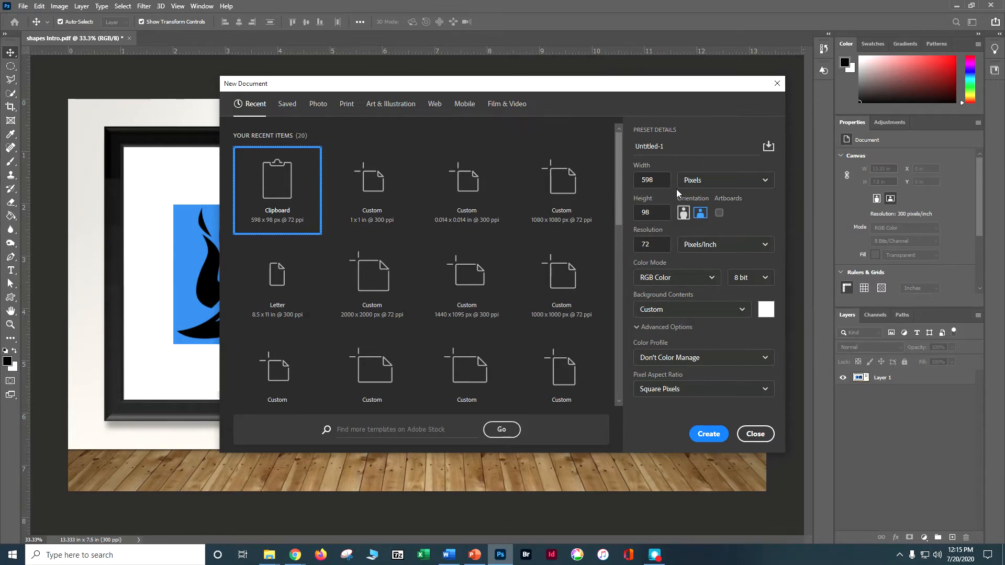
pyautogui.click(699, 184)
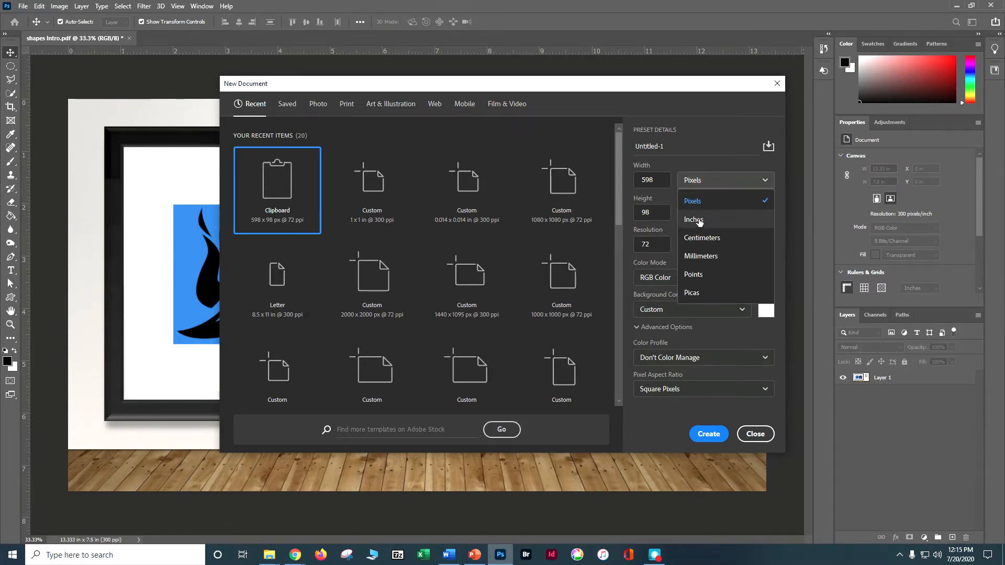
pyautogui.click(698, 203)
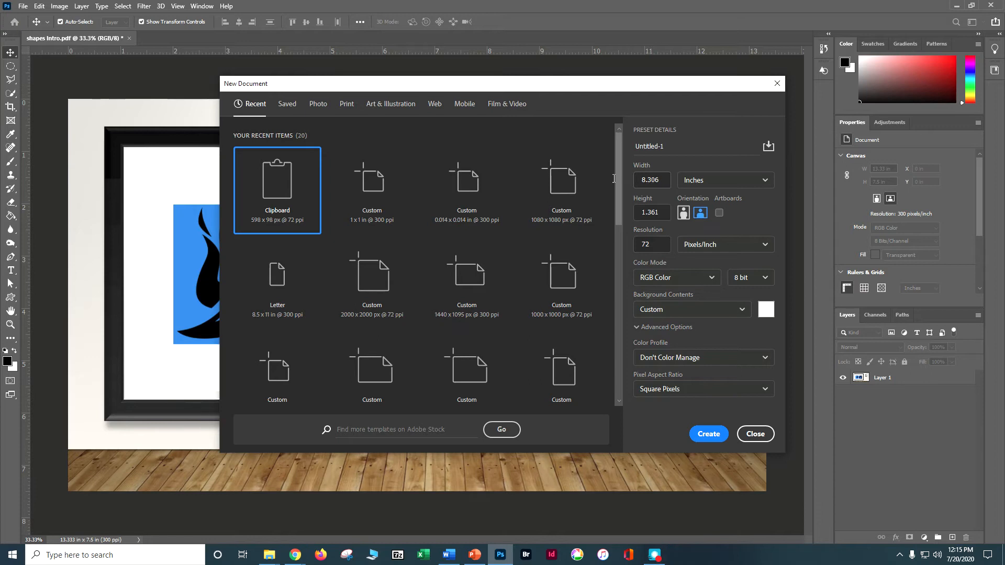
pyautogui.doubleClick(660, 182)
pyautogui.write('1')
pyautogui.press('Tab')
pyautogui.write('1')
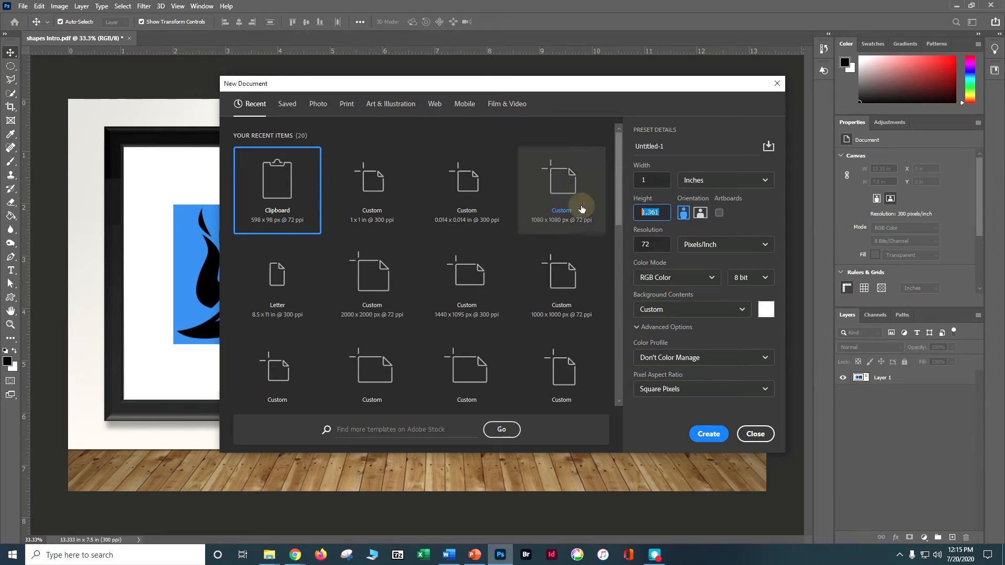
pyautogui.press('Tab')
pyautogui.write('300')
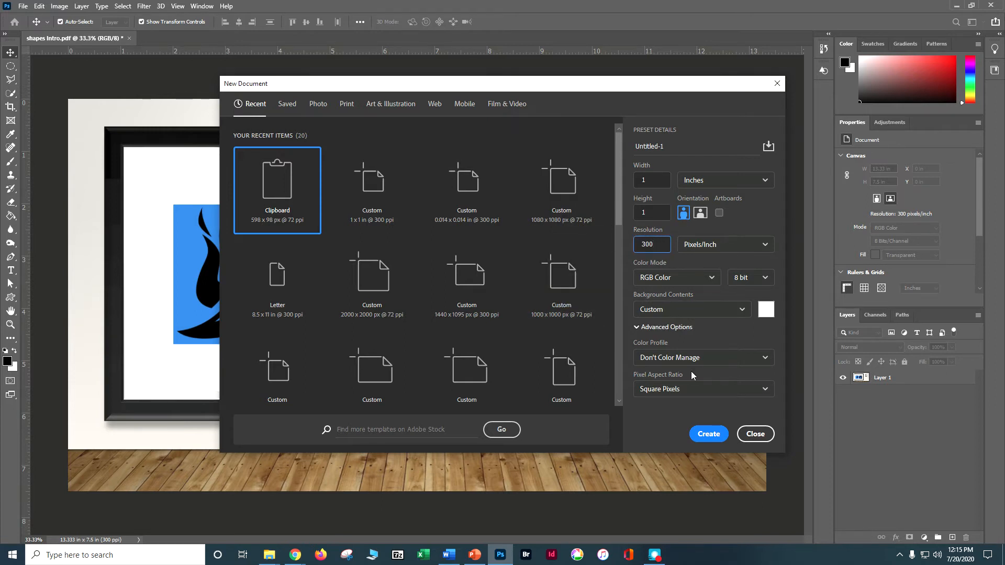
pyautogui.click(707, 434)
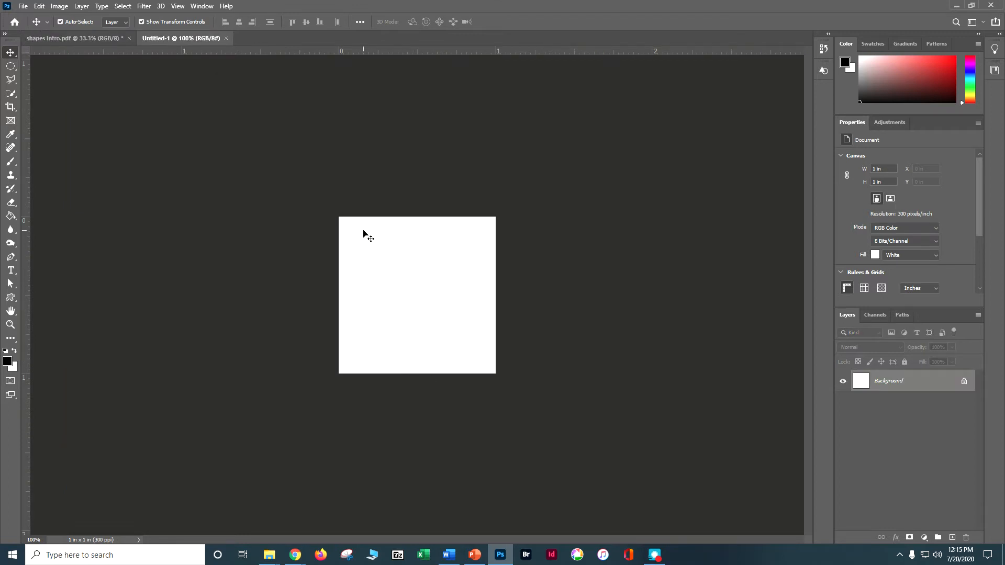
# - Save the document in Photoshop format in the PS Custom Shapes folder, named with the author's name followed by "_food icons"
pyautogui.click(23, 6)
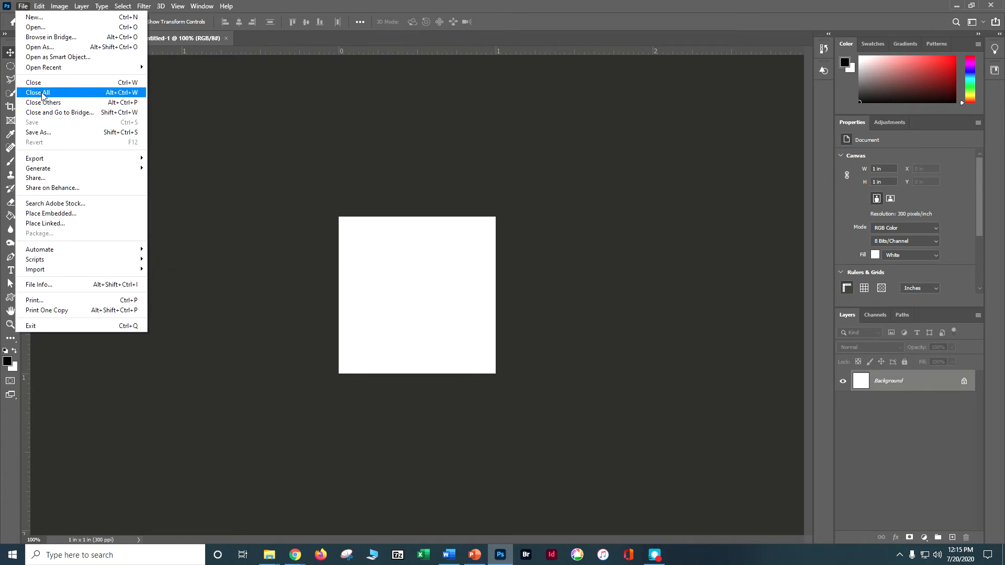
pyautogui.click(39, 132)
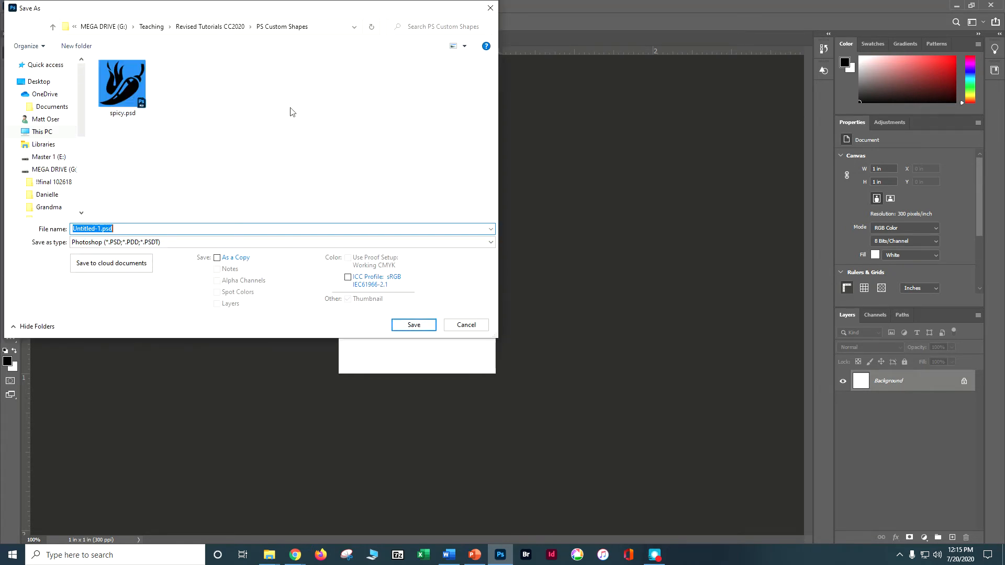
pyautogui.write('doser')
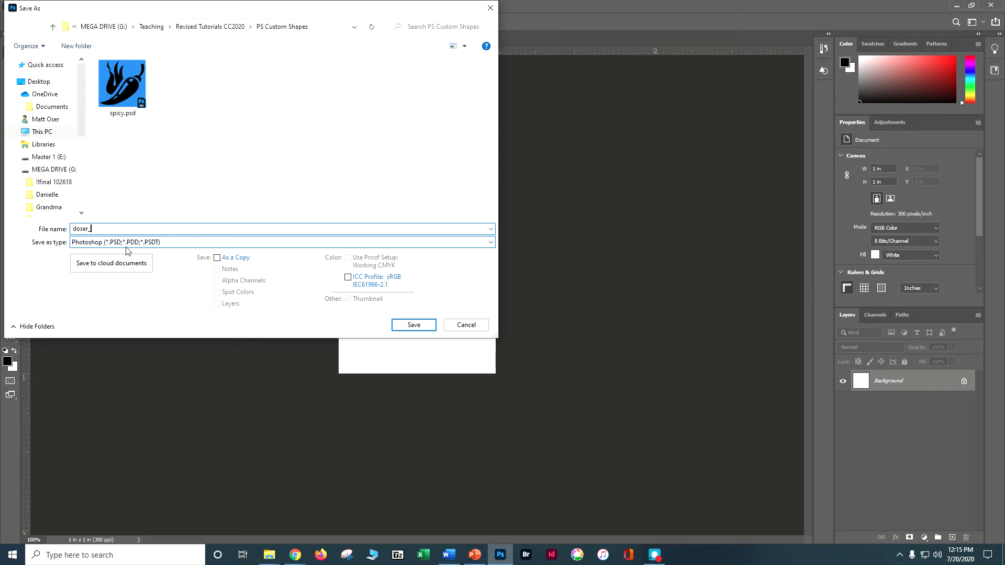
pyautogui.write('_food icons')
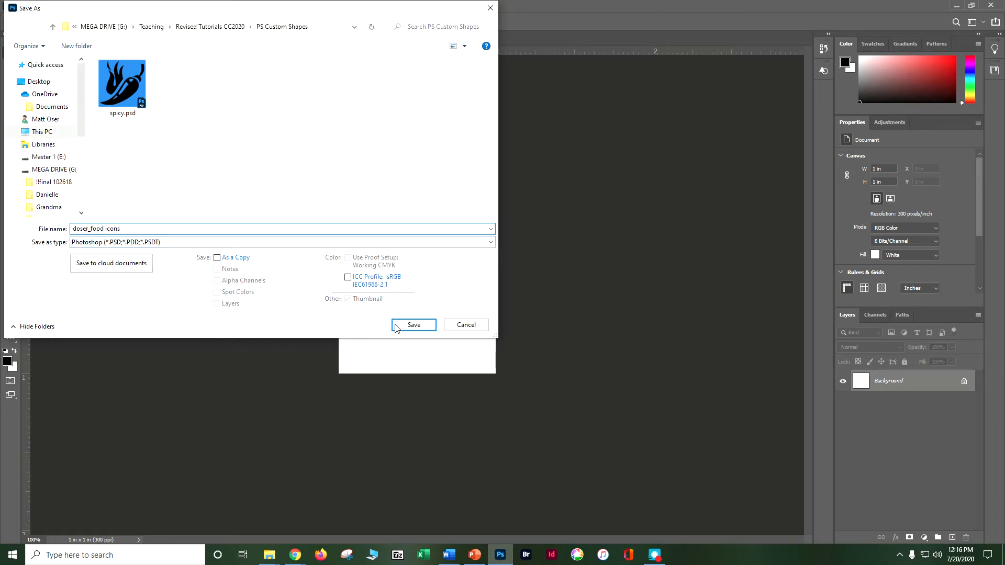
pyautogui.click(413, 325)
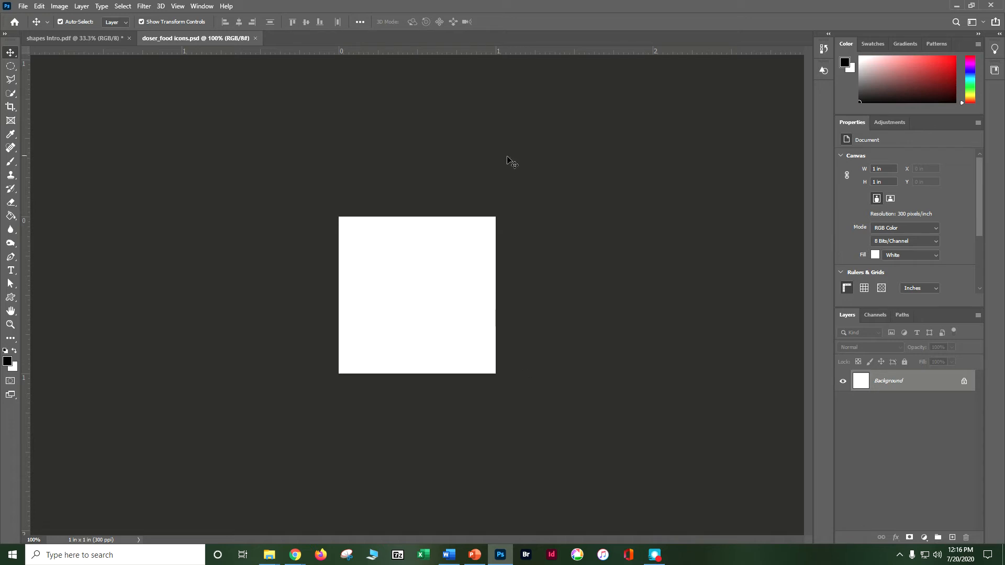
# - Import 110 Food and Kitchen Custom Shape.csh from Teaching > Revised Tutorials CC2020 > PS Custom Shapes into the shapes library
pyautogui.click(204, 7)
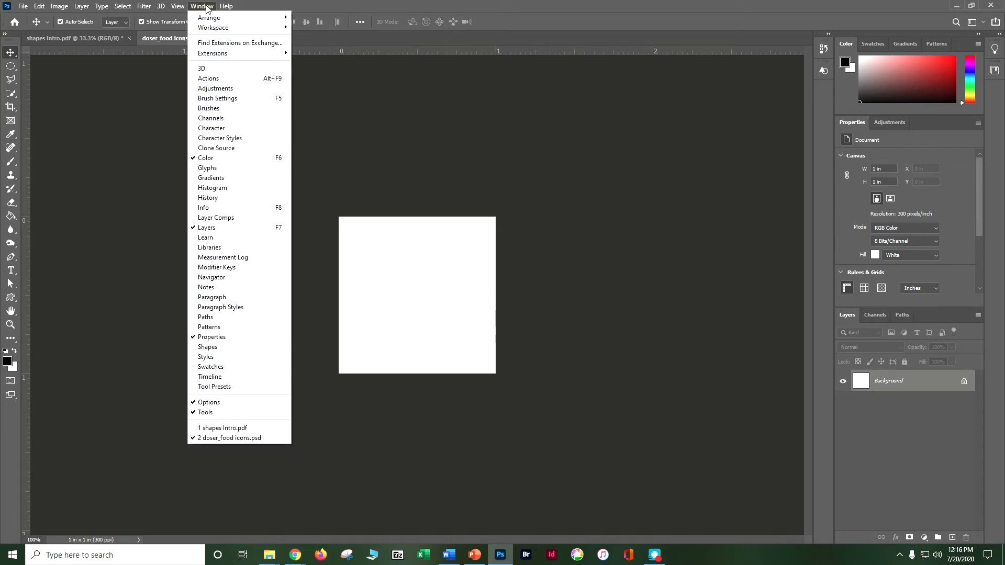
pyautogui.click(219, 347)
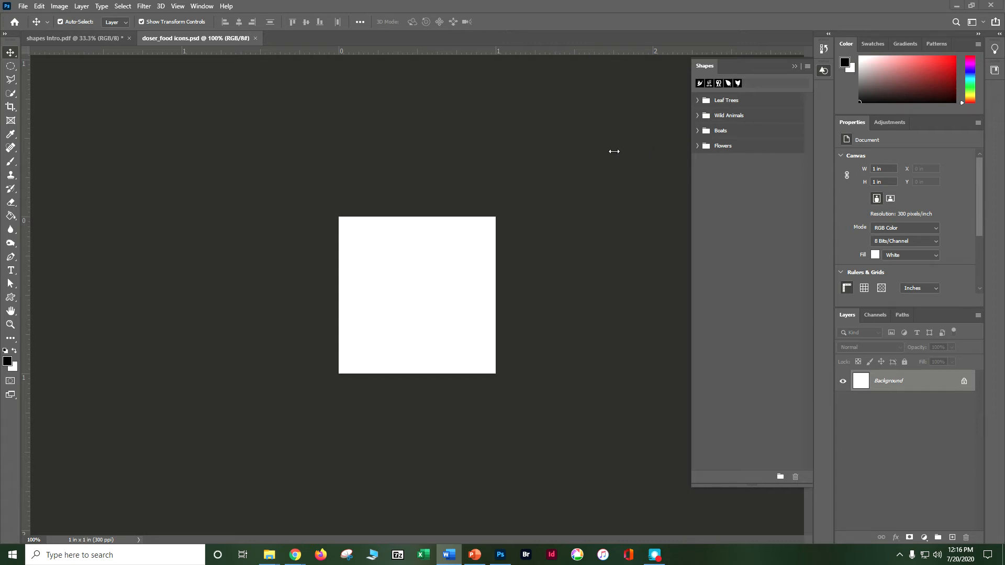
pyautogui.click(807, 67)
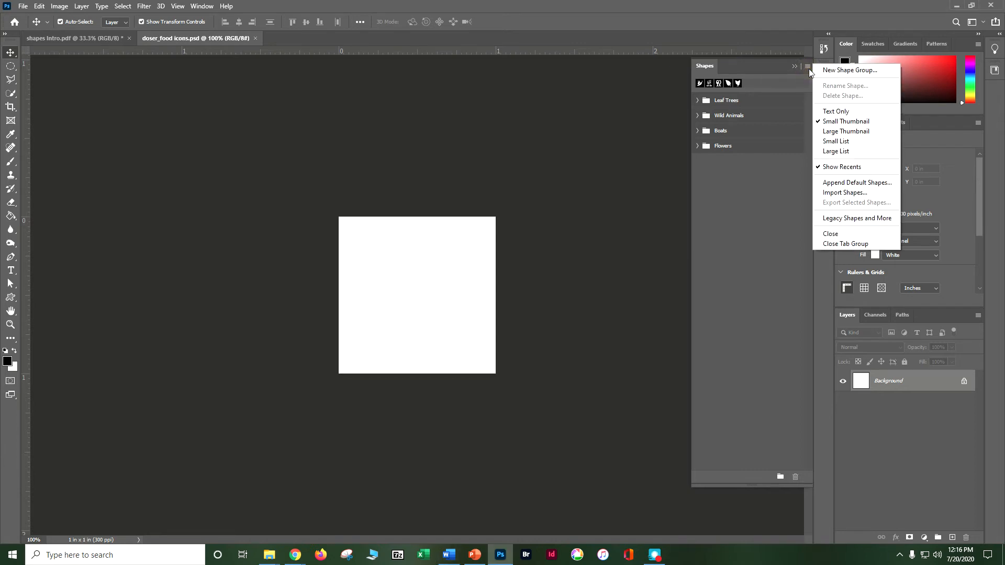
pyautogui.click(836, 195)
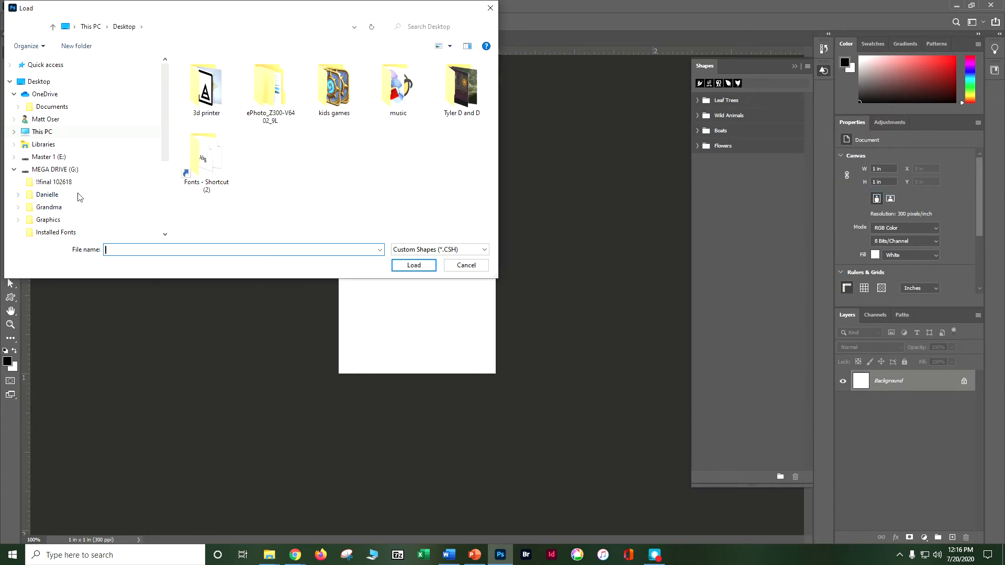
pyautogui.moveTo(165, 119); pyautogui.dragTo(165, 144)
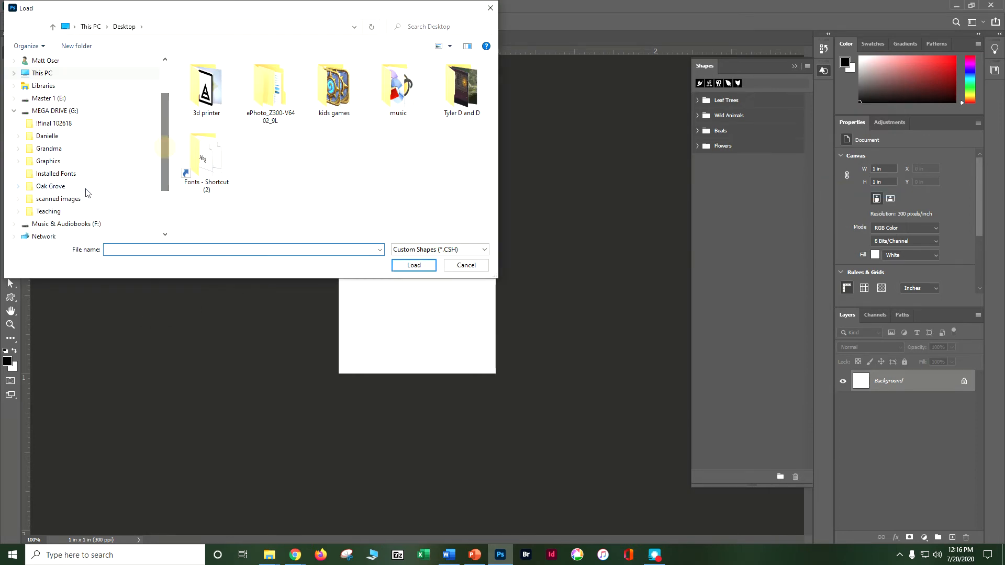
pyautogui.click(62, 211)
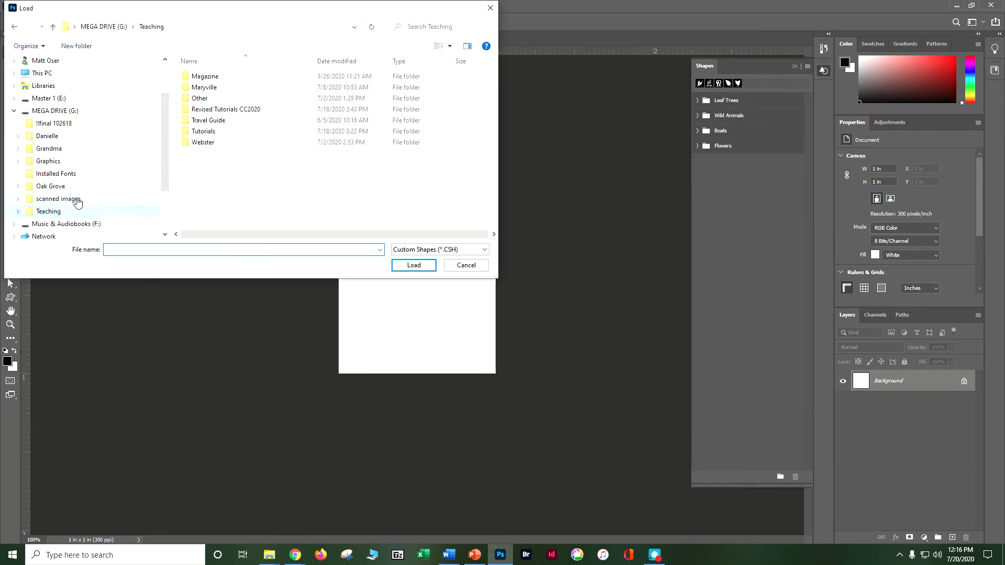
pyautogui.doubleClick(200, 109)
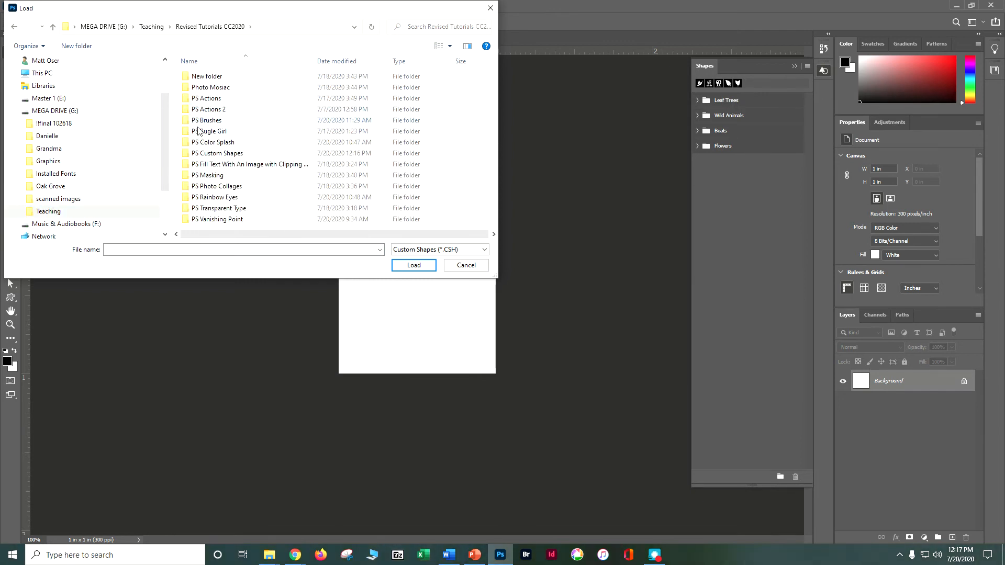
pyautogui.doubleClick(196, 153)
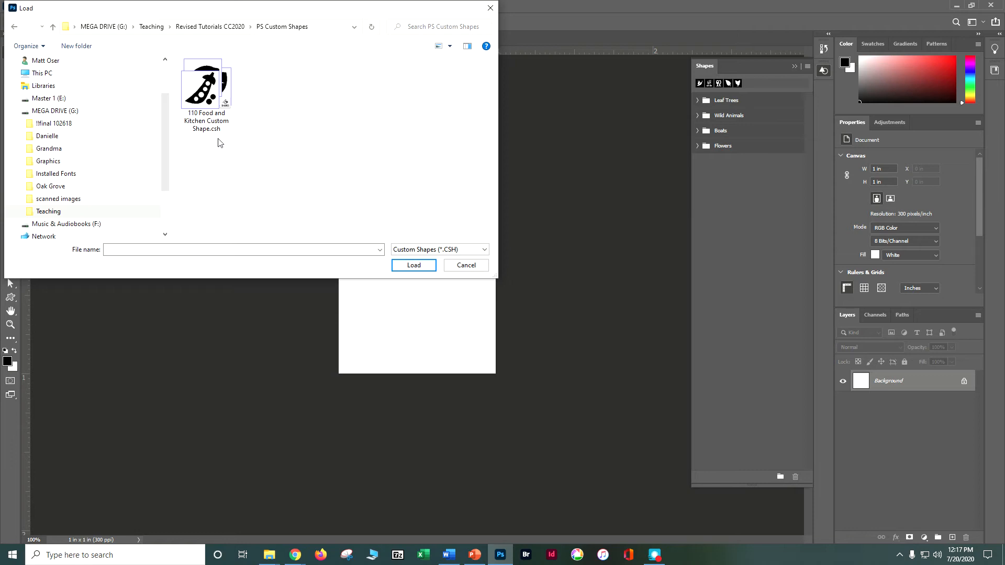
pyautogui.click(199, 98)
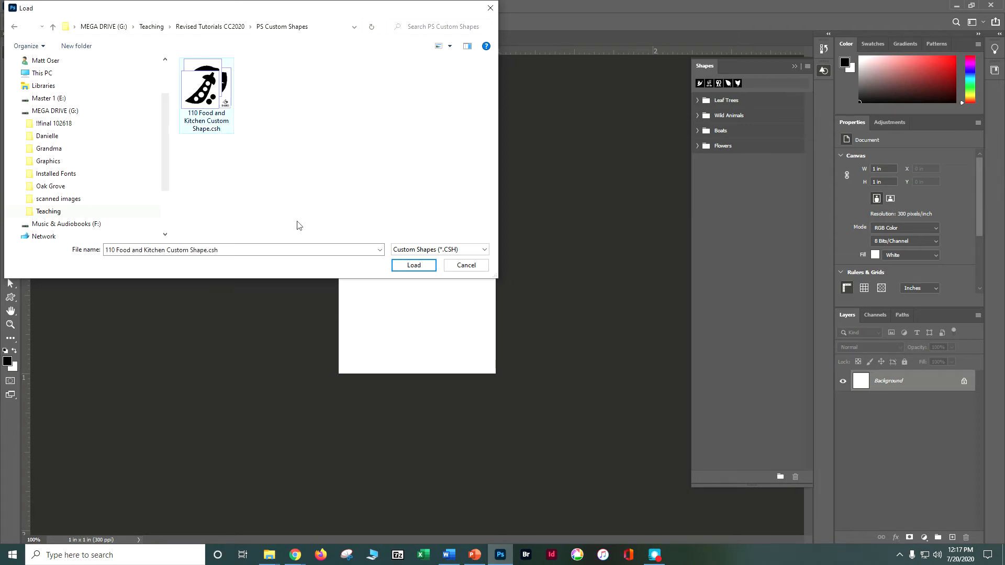
pyautogui.click(411, 266)
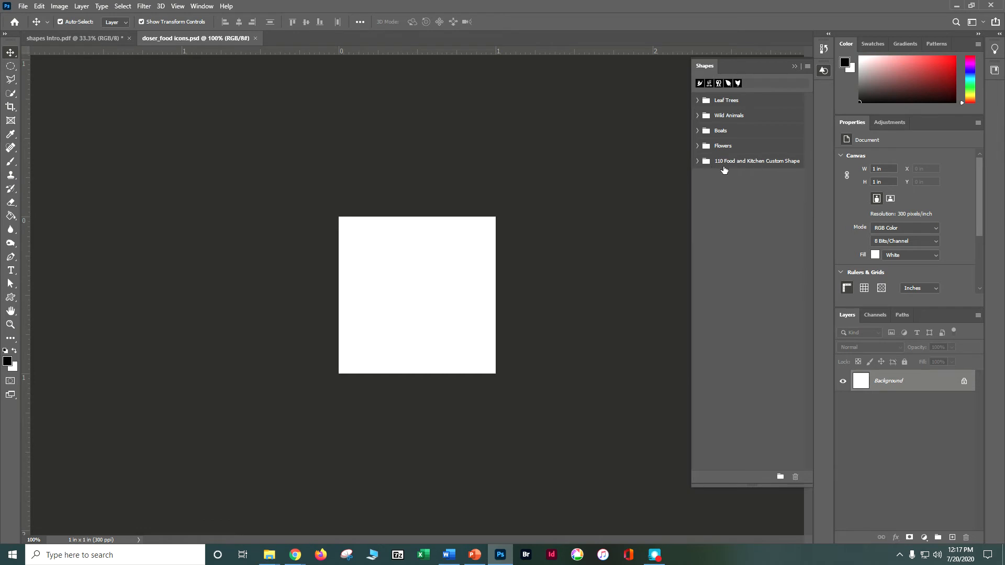
# - Look through the shapes in the imported 110 Food and Kitchen Custom Shape group, and put the shapes library away
pyautogui.click(697, 161)
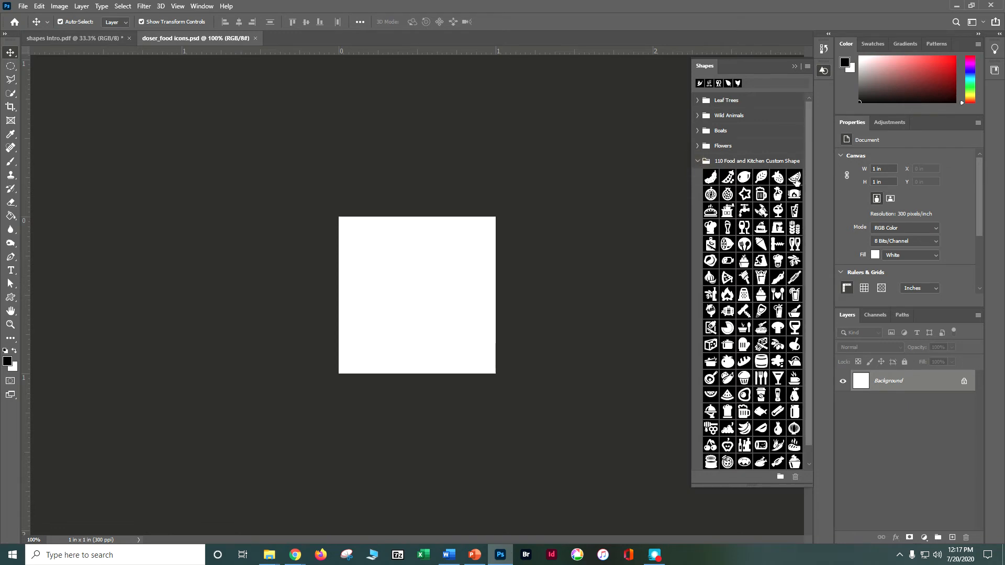
pyautogui.scroll(-2, 800, 325)
pyautogui.scroll(2, 799, 325)
pyautogui.click(795, 67)
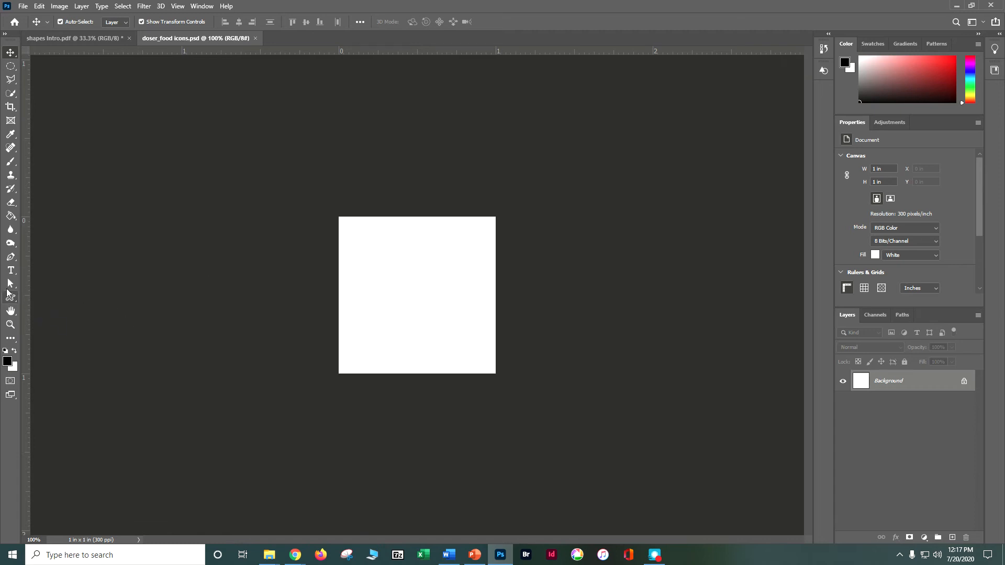
# - Activate the Custom Shape tool and add a new empty layer above the background
pyautogui.click(10, 296)
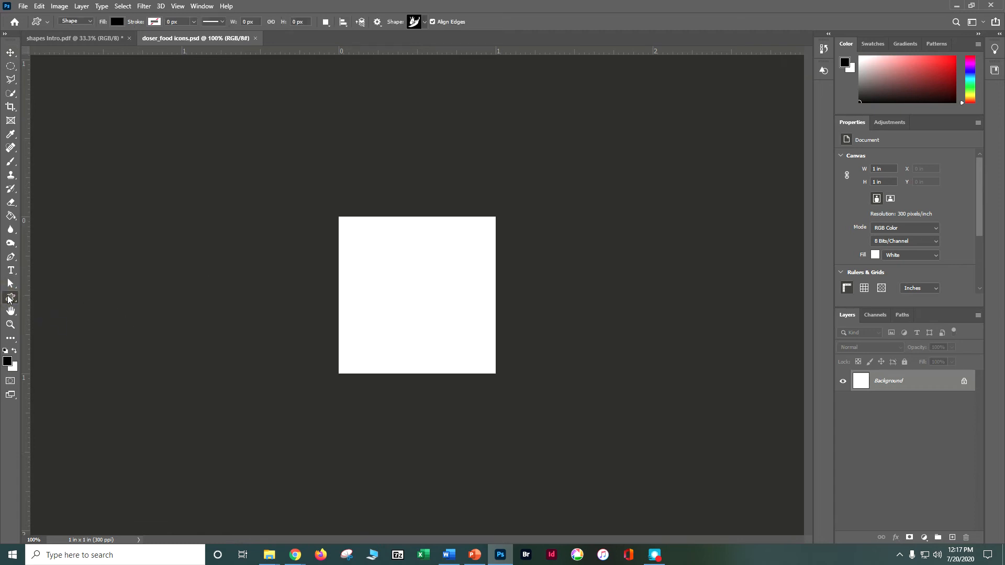
pyautogui.rightClick(9, 298)
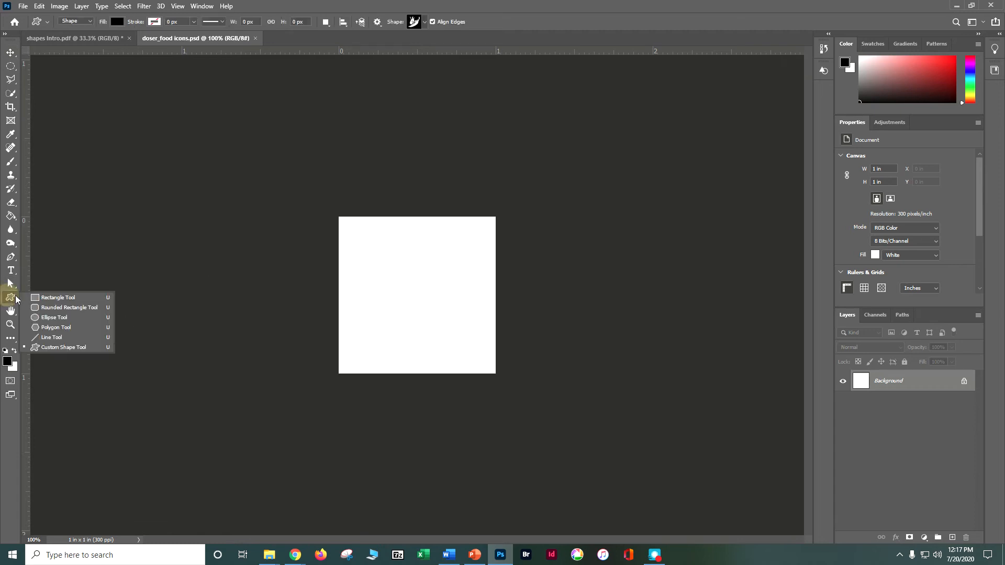
pyautogui.click(49, 348)
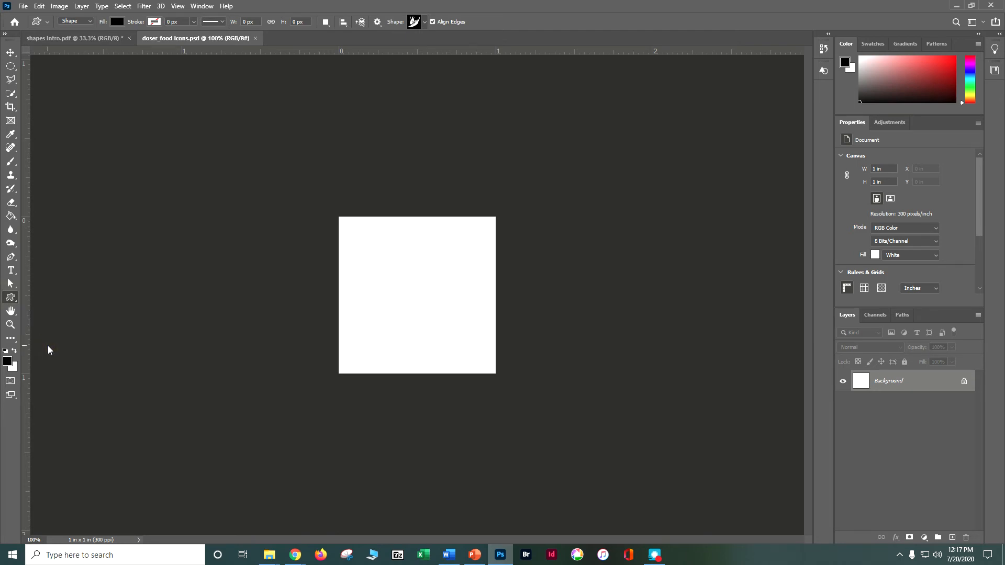
pyautogui.click(951, 538)
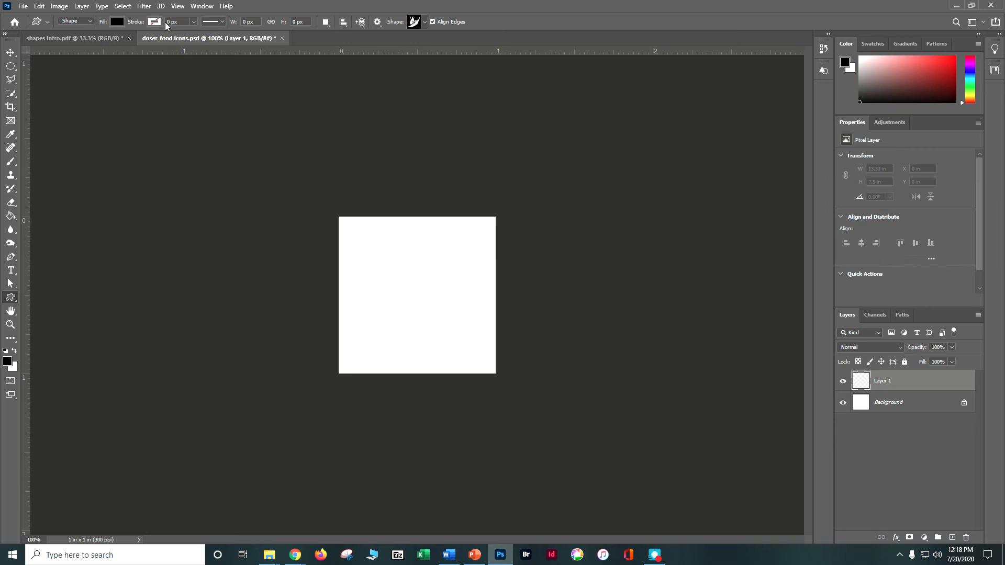
# - Draw the corkscrew from the 110 Food and Kitchen Custom Shape group across the whole canvas, about 299 by 299 px
pyautogui.click(425, 23)
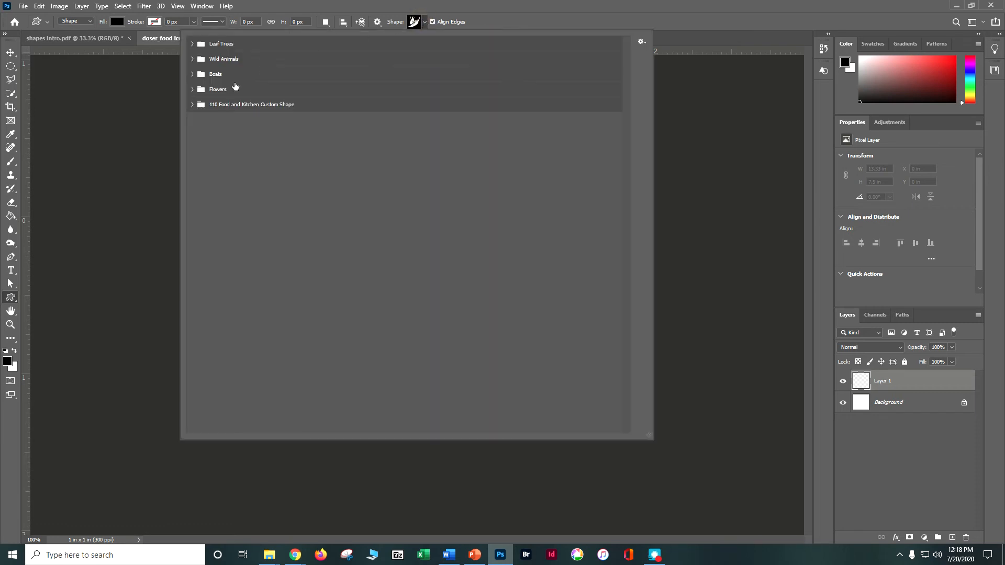
pyautogui.click(192, 105)
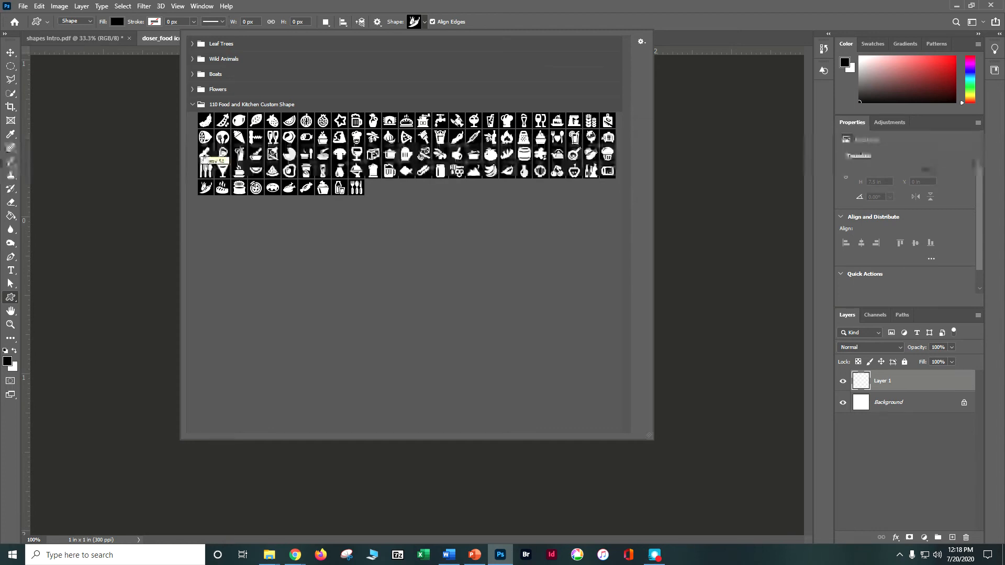
pyautogui.click(205, 154)
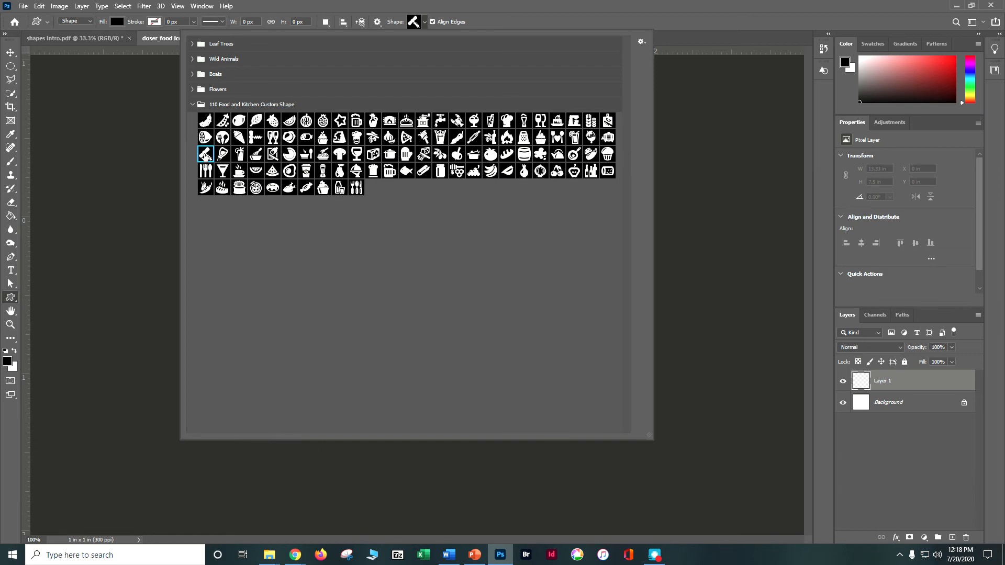
pyautogui.click(620, 20)
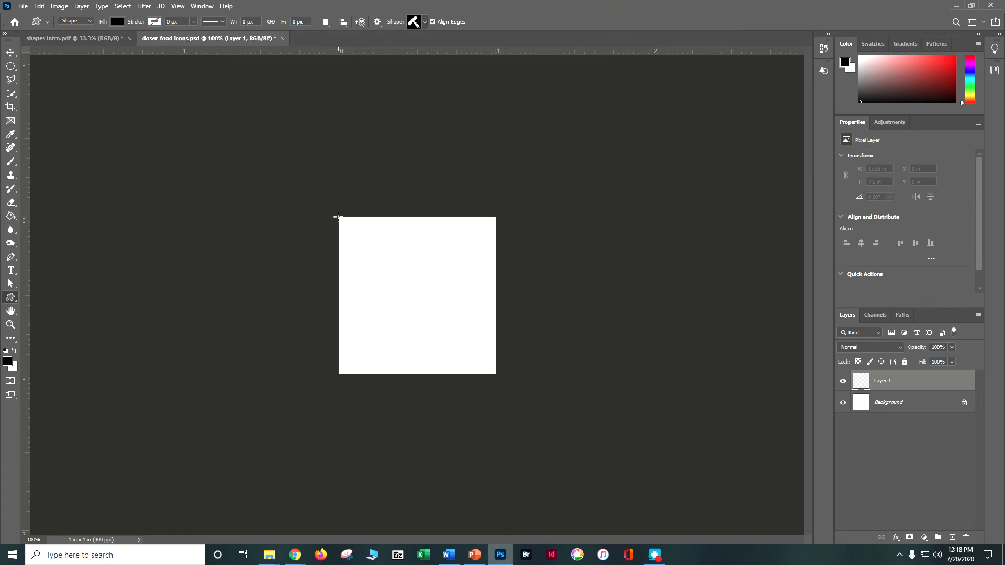
pyautogui.moveTo(337, 217); pyautogui.dragTo(495, 372)
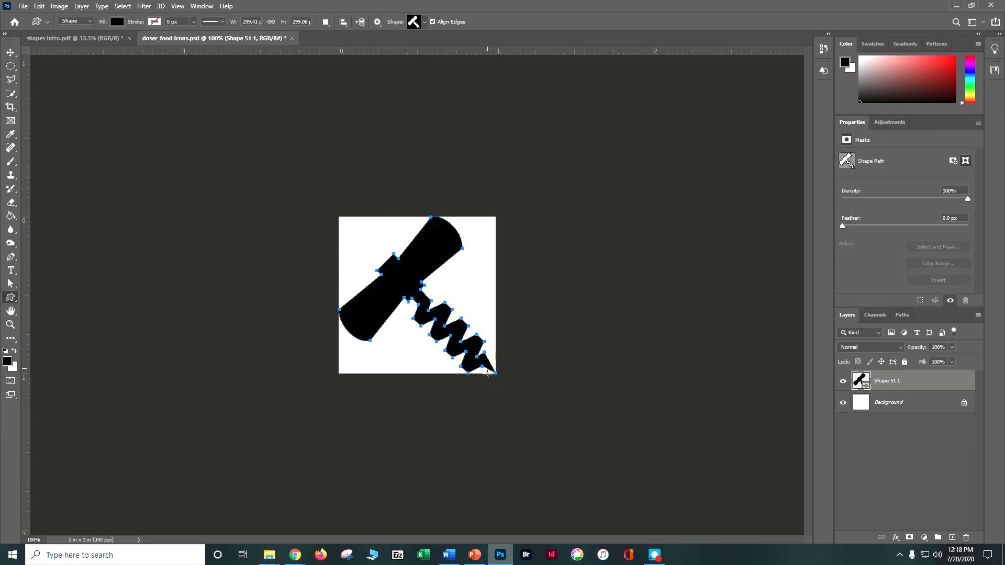
# - Undo the full-canvas corkscrew and redraw it with a small margin inside the canvas, about 282 by 279 px
pyautogui.hotkey('ctrl', 'z')
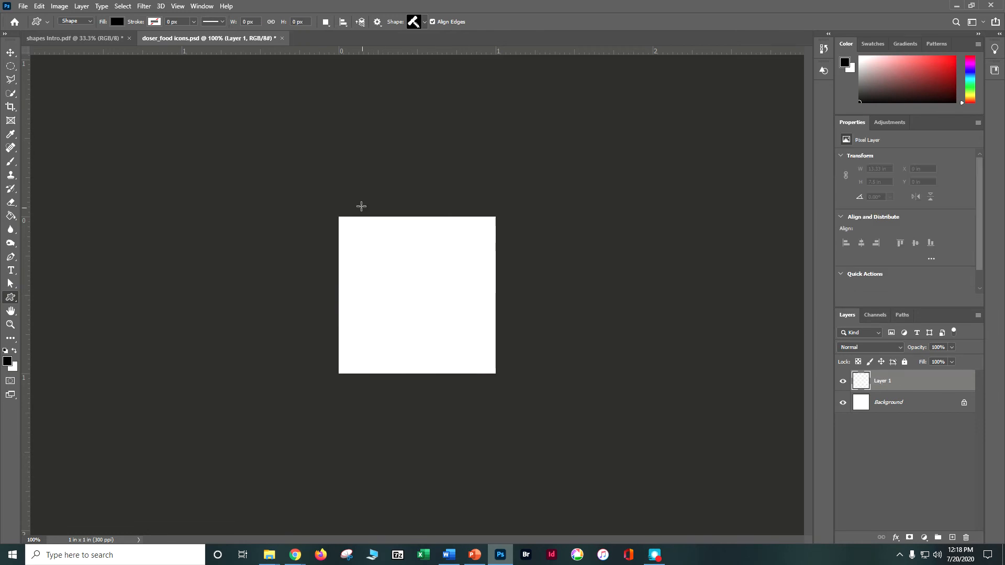
pyautogui.moveTo(345, 221); pyautogui.dragTo(517, 365)
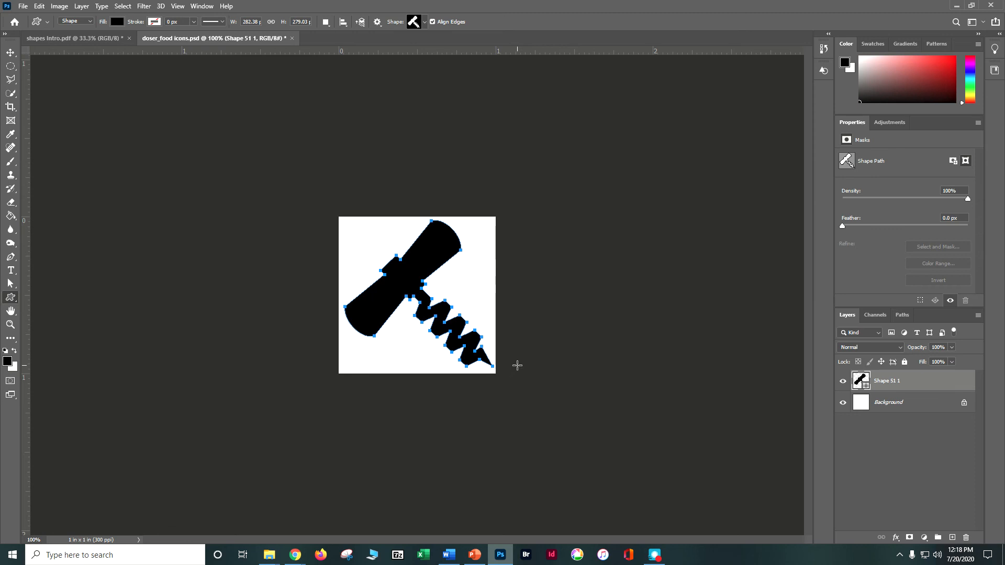
pyautogui.click(11, 53)
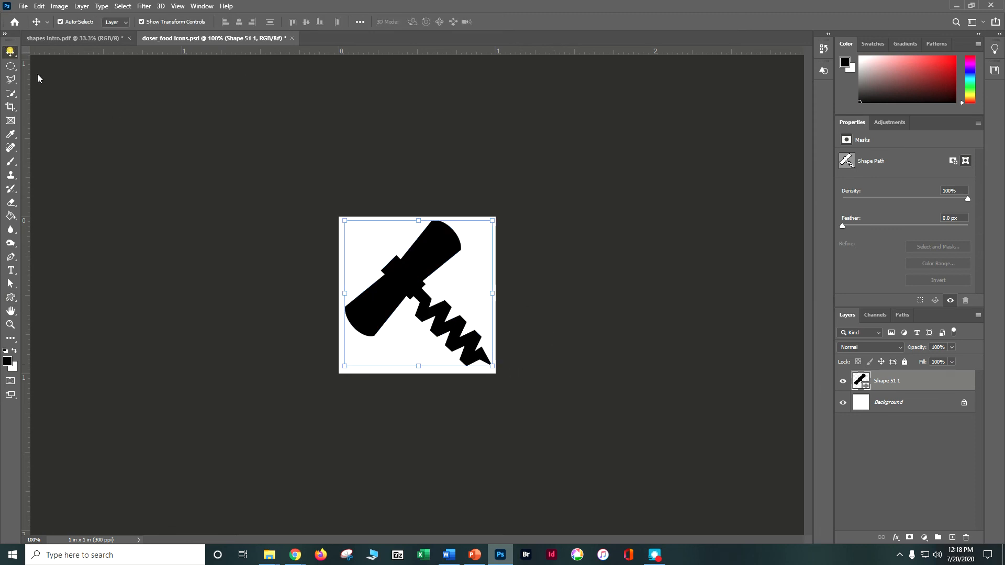
pyautogui.click(617, 241)
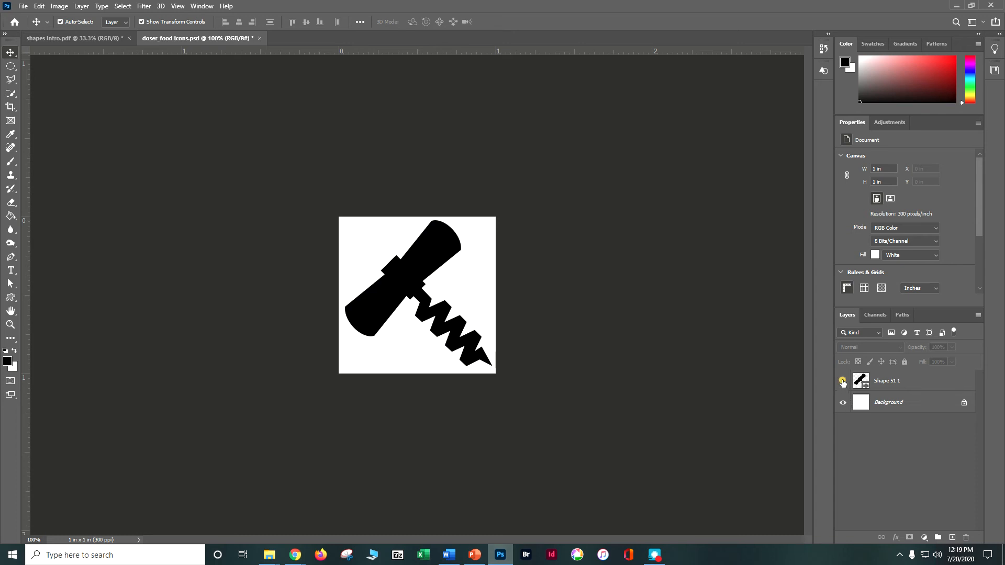
# - Hide the corkscrew layer and add a new empty layer above it
pyautogui.click(843, 382)
pyautogui.click(952, 537)
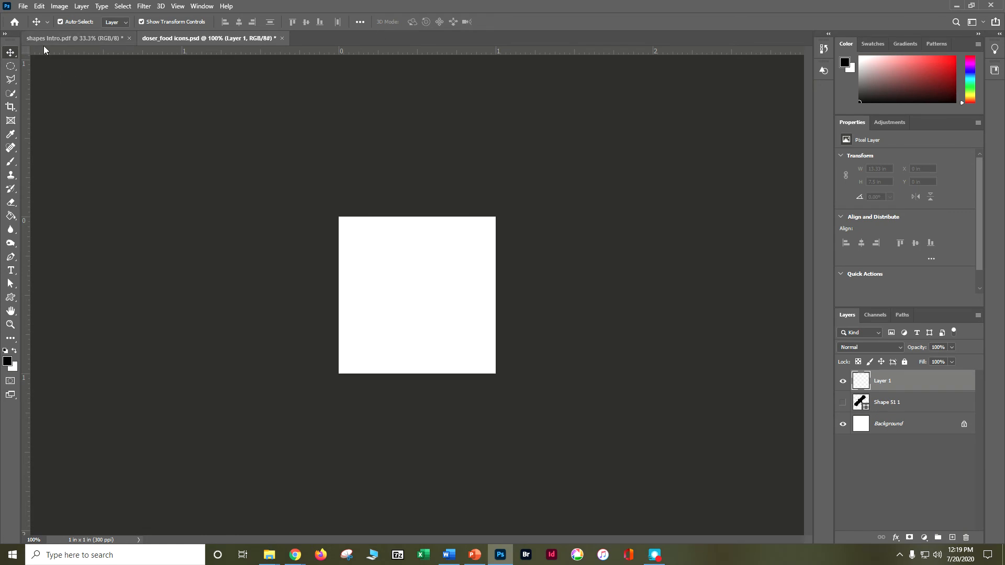
# - Draw the foaming beer mug from the 110 Food and Kitchen Custom Shape group on the canvas, about 247 by 277 px
pyautogui.click(10, 297)
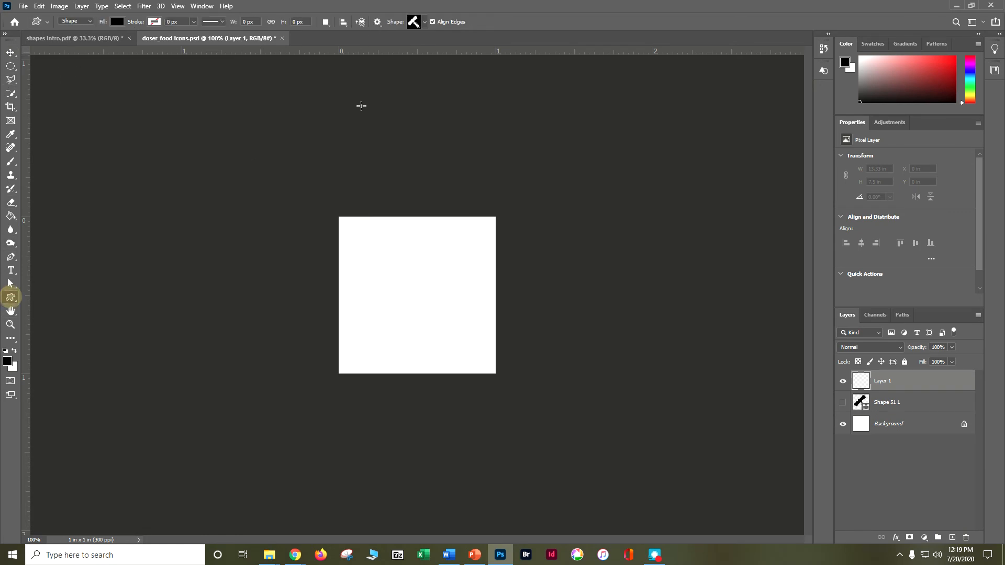
pyautogui.click(424, 22)
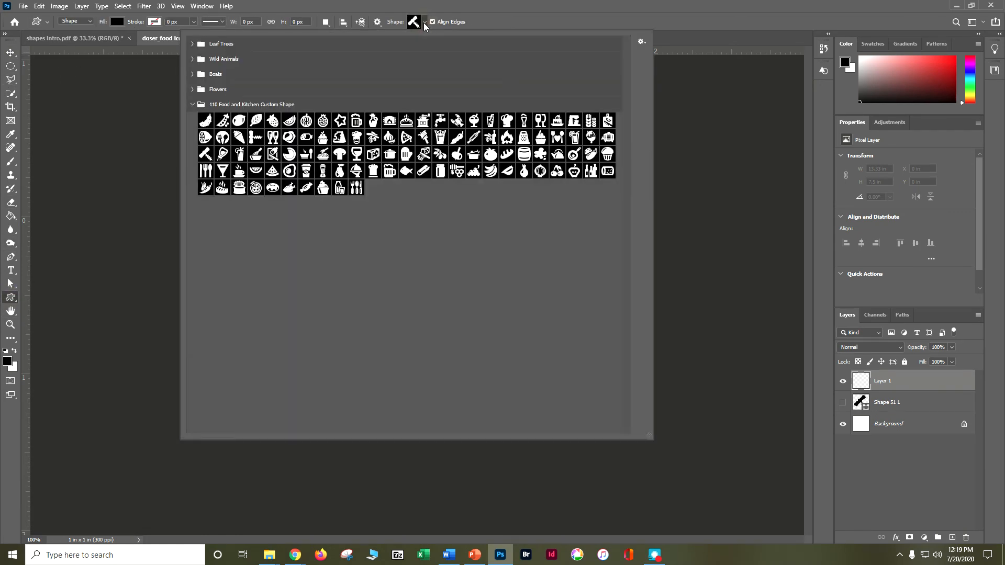
pyautogui.click(390, 171)
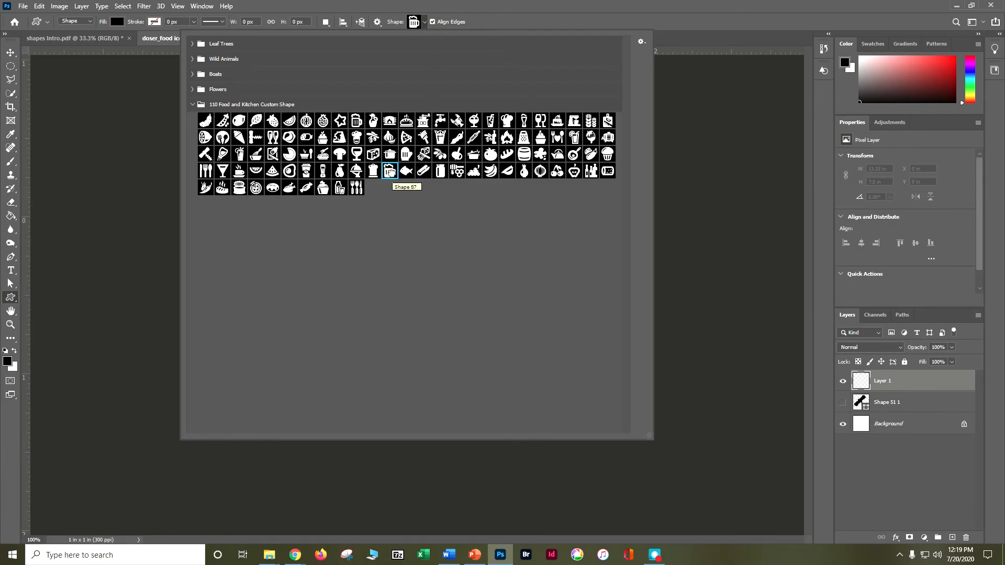
pyautogui.click(615, 15)
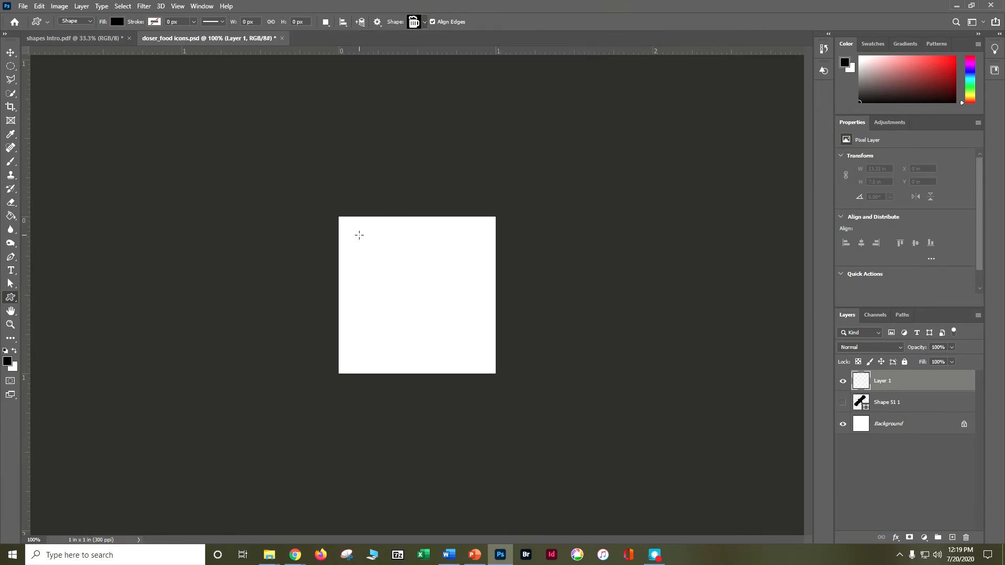
pyautogui.moveTo(345, 221); pyautogui.dragTo(520, 366)
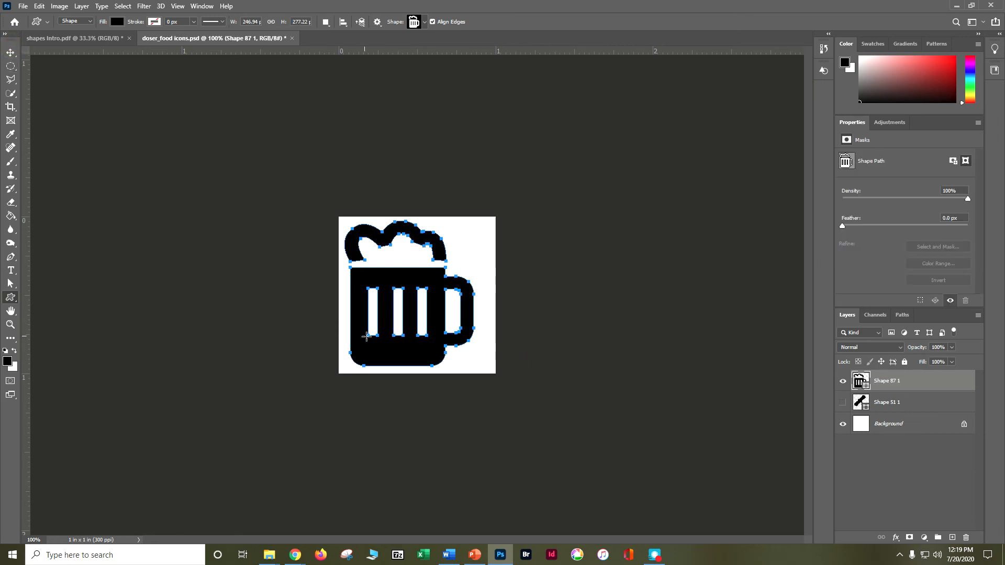
# - Move the beer mug to the centre of the canvas and deselect it
pyautogui.click(11, 53)
pyautogui.moveTo(393, 358); pyautogui.dragTo(402, 359)
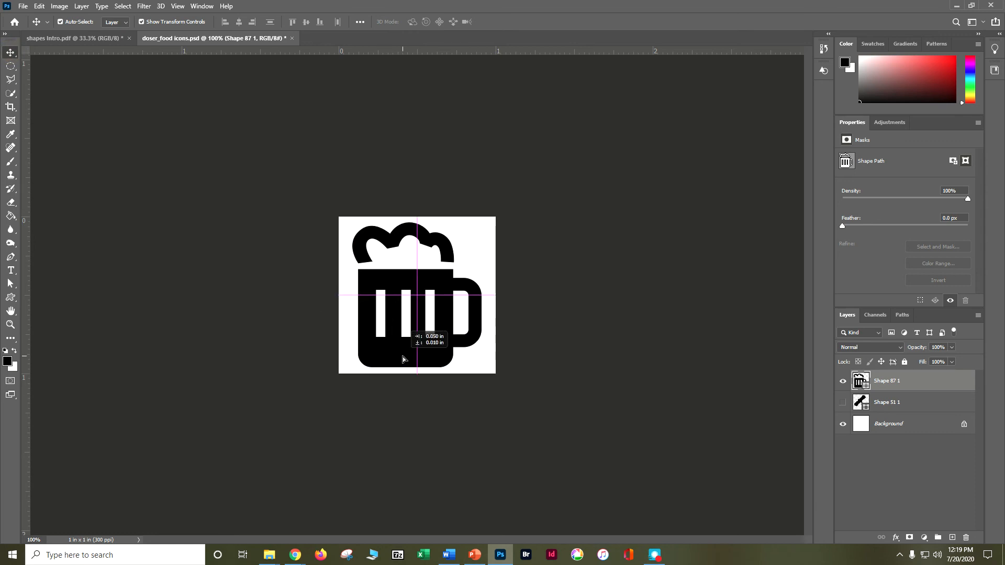
pyautogui.moveTo(403, 357); pyautogui.dragTo(403, 356)
pyautogui.click(556, 391)
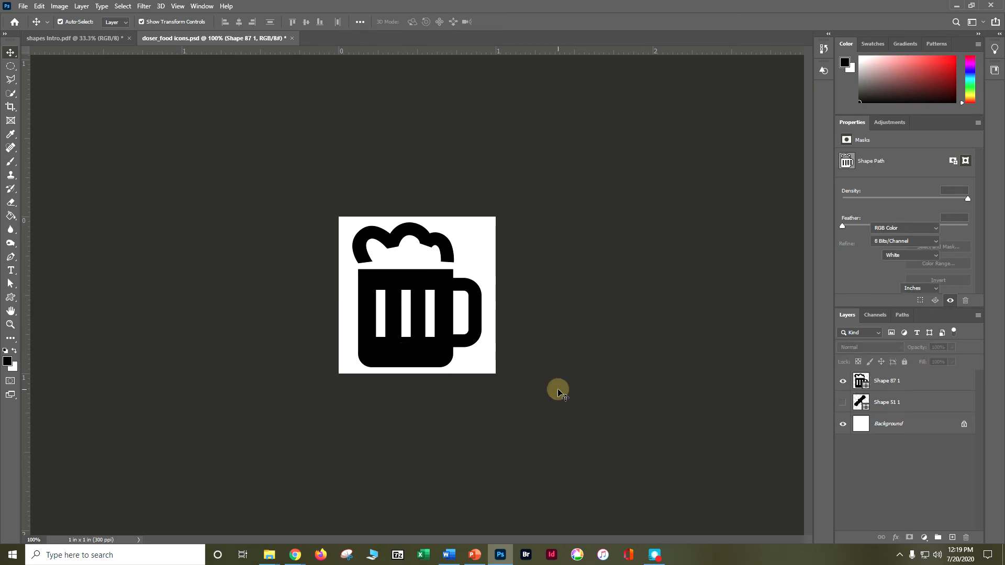
# - Toggle the visibility of the beer mug and corkscrew layers to compare the icons, leaving only the corkscrew shown above the background
pyautogui.click(843, 402)
pyautogui.click(843, 403)
pyautogui.click(843, 381)
pyautogui.click(843, 381)
pyautogui.click(842, 402)
pyautogui.click(842, 402)
pyautogui.click(841, 381)
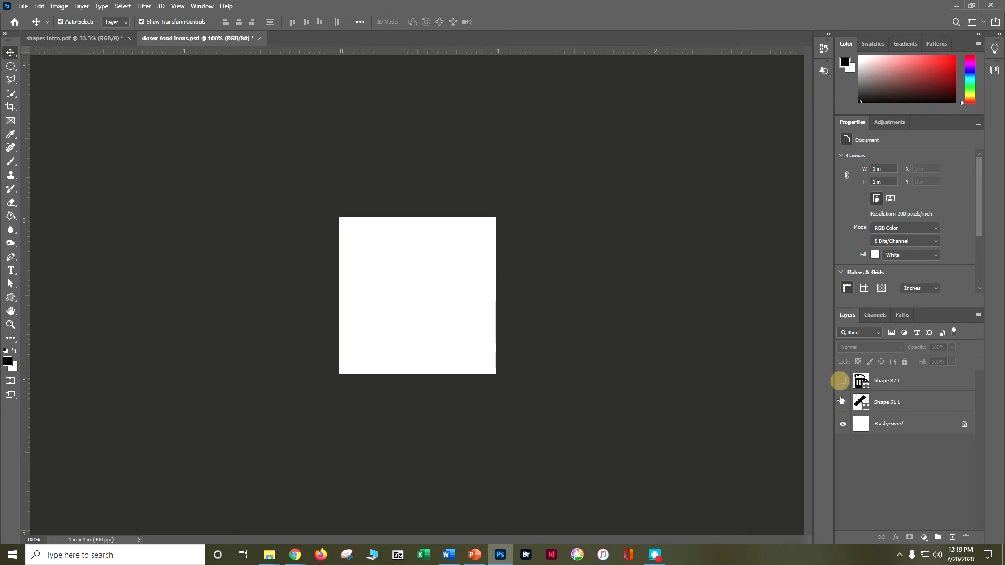
pyautogui.click(842, 402)
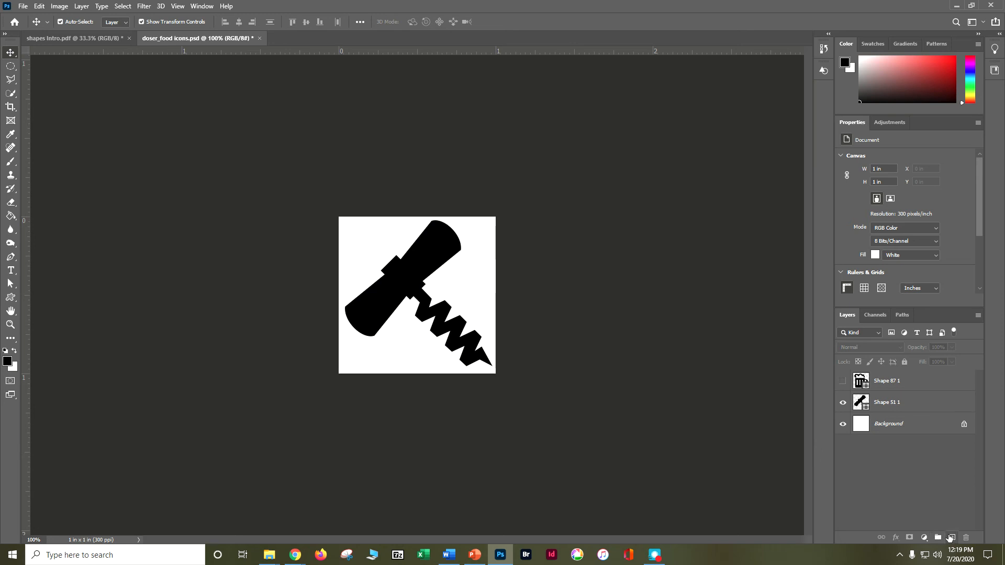
# - Add a yellow-green Solid Color fill layer (#c6db15) directly above the background
pyautogui.click(922, 427)
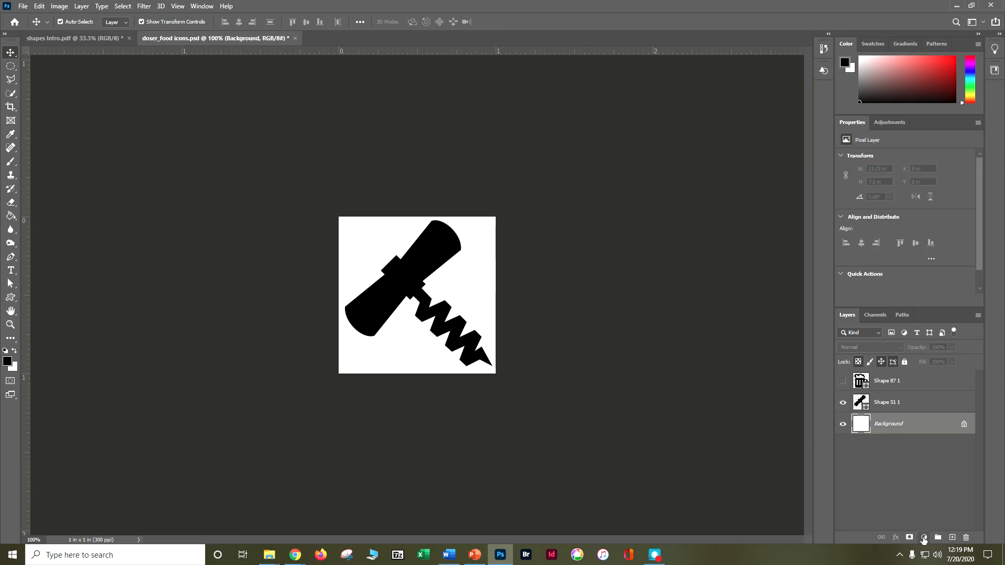
pyautogui.click(925, 538)
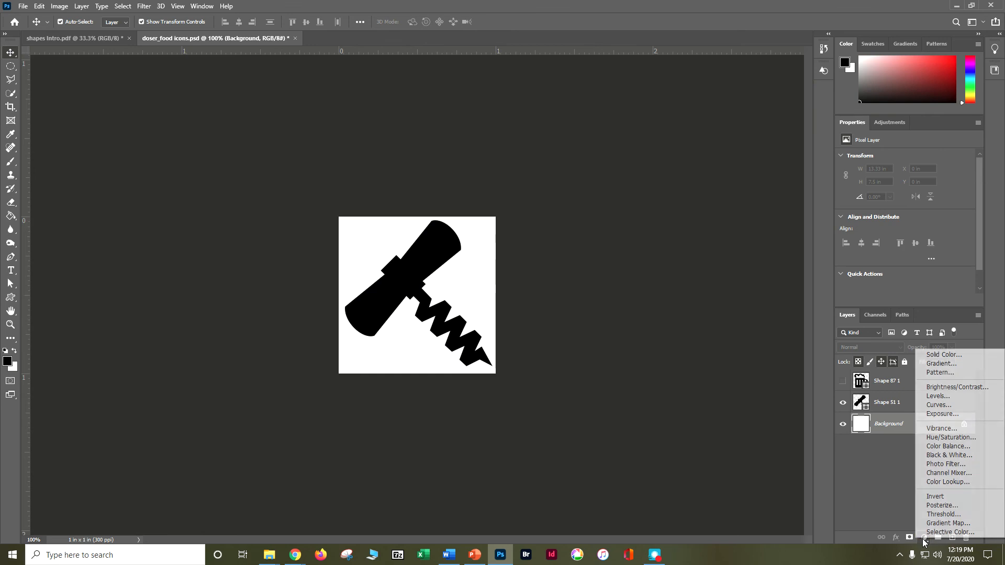
pyautogui.click(925, 356)
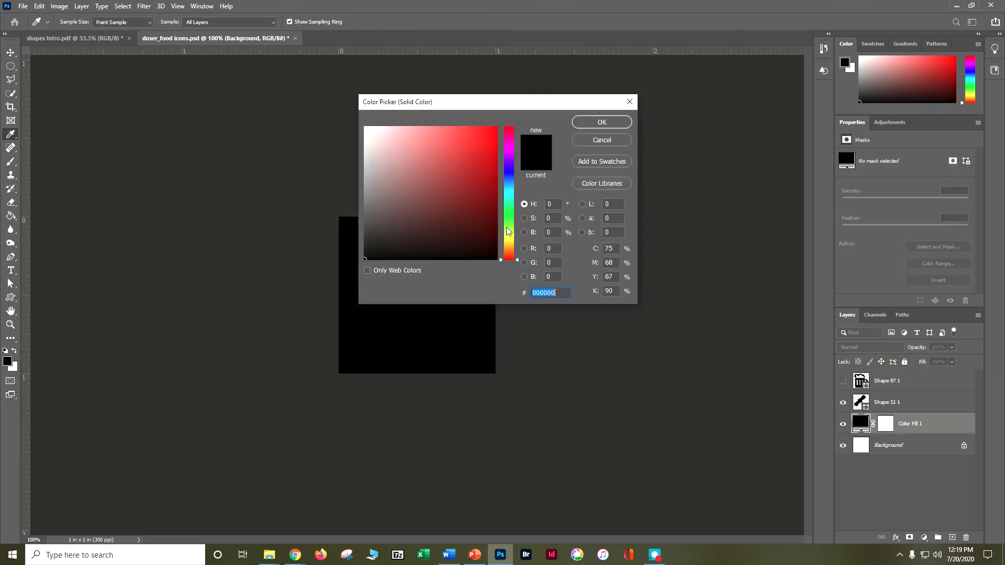
pyautogui.click(511, 235)
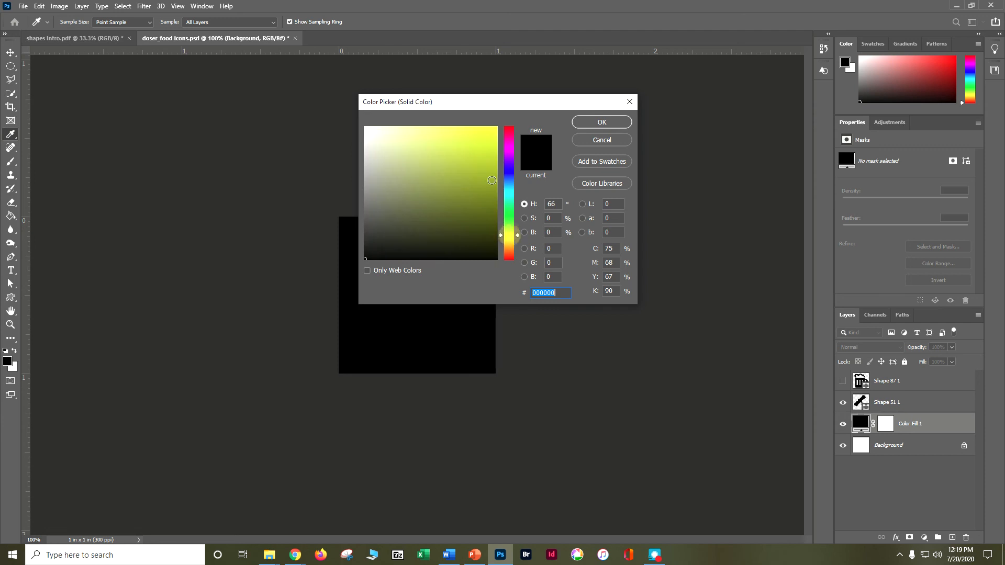
pyautogui.click(485, 144)
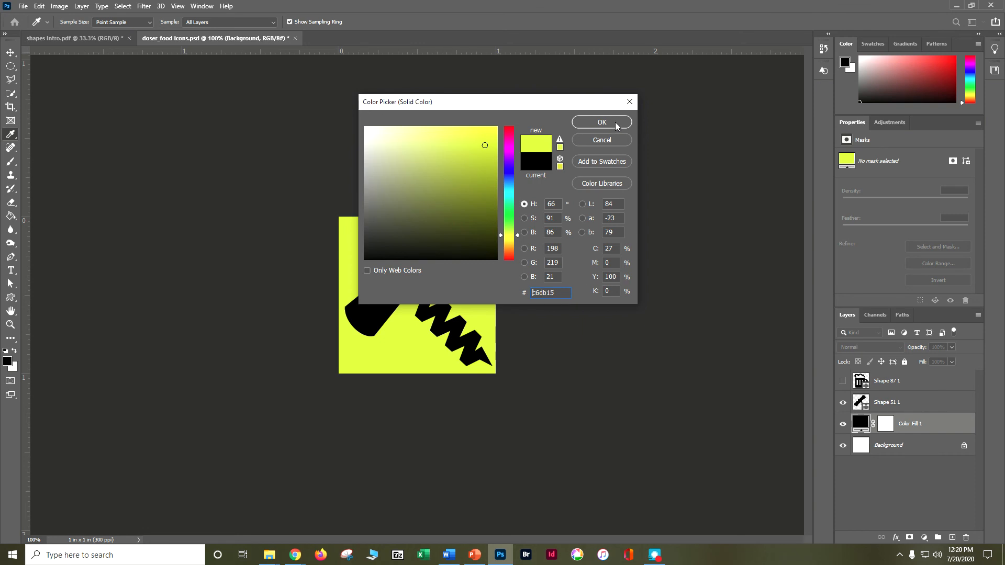
pyautogui.click(601, 123)
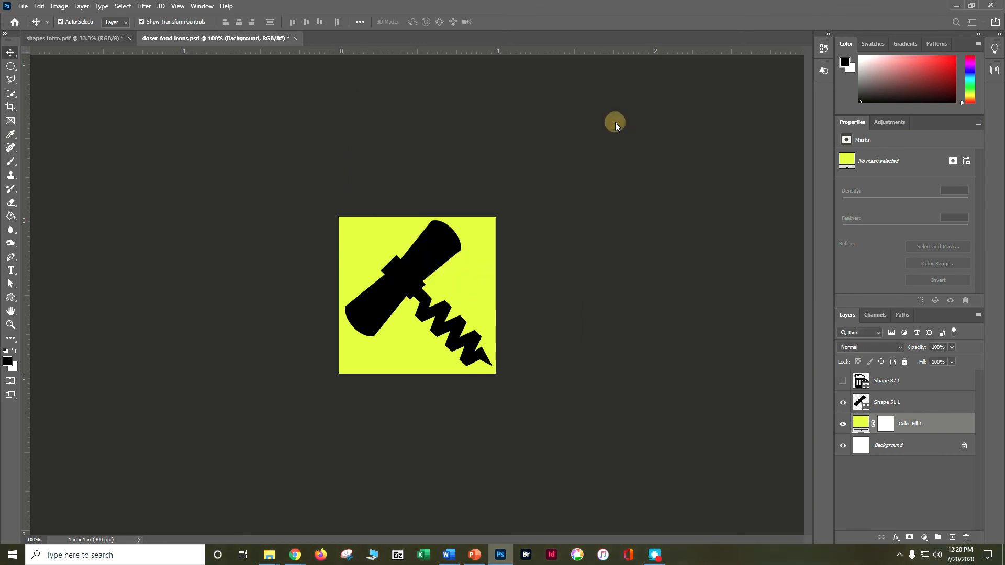
# - Show the beer mug instead of the corkscrew and save the document with Maximize Compatibility on
pyautogui.click(842, 380)
pyautogui.click(842, 401)
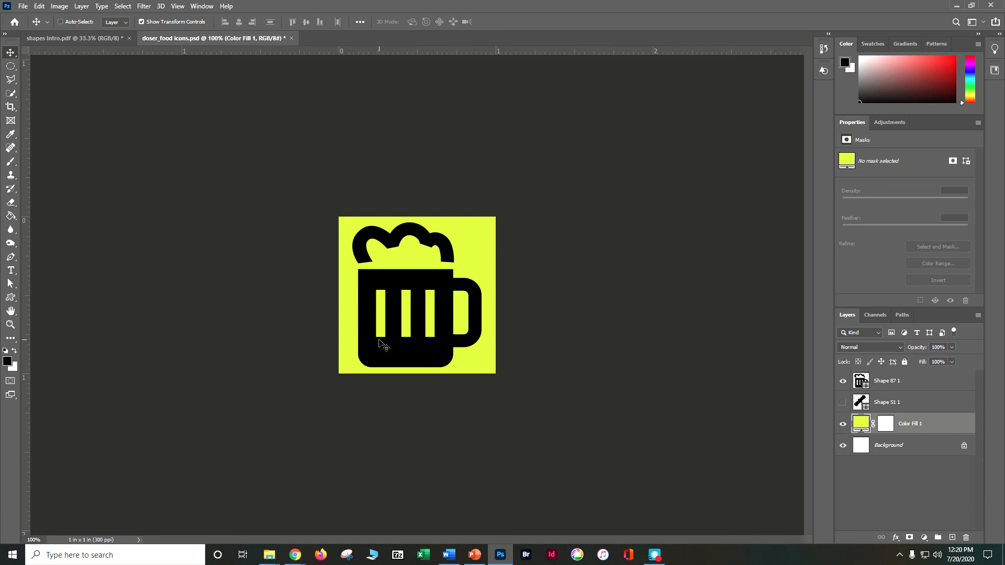
pyautogui.hotkey('ctrl', 's')
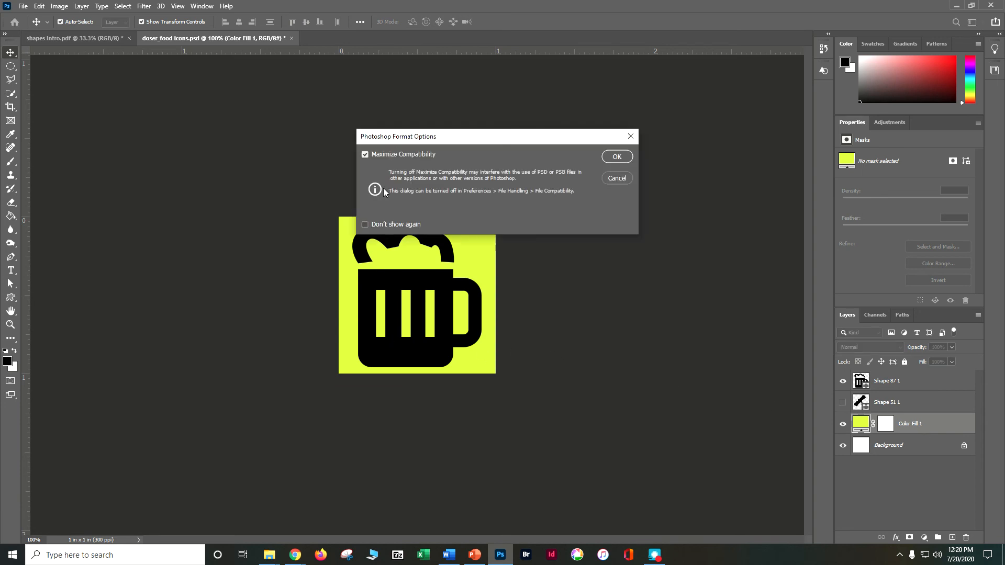
pyautogui.click(618, 157)
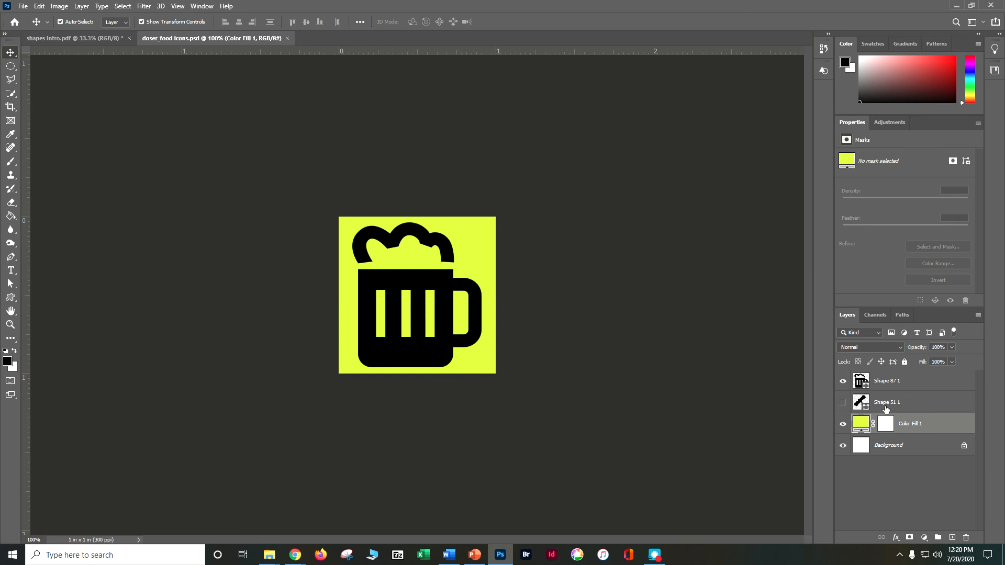
# - Save the mug icon as the JPEG beer.jpg in the PS Custom Shapes folder, with quality 12 and Baseline ("Standard") format
pyautogui.click(23, 6)
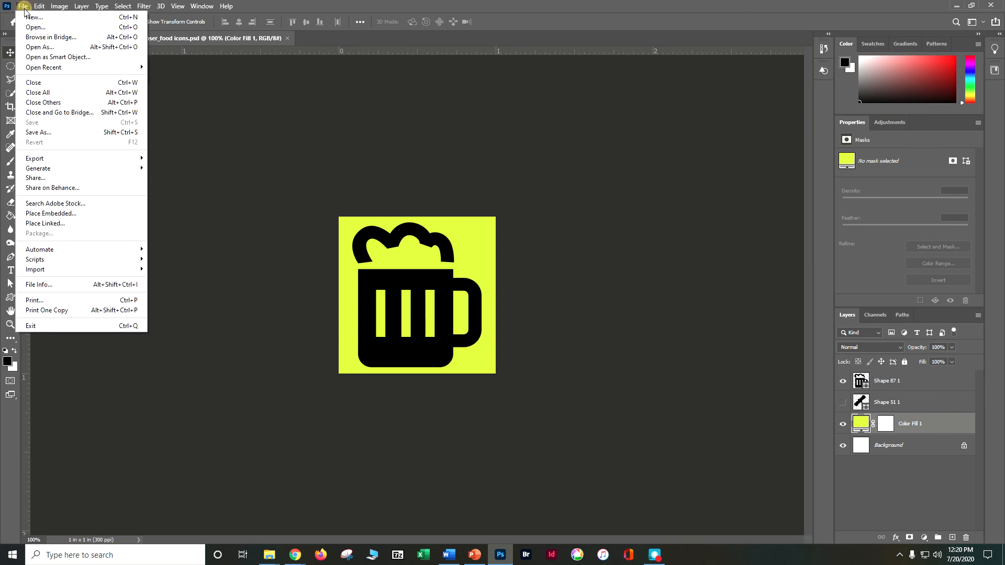
pyautogui.click(53, 132)
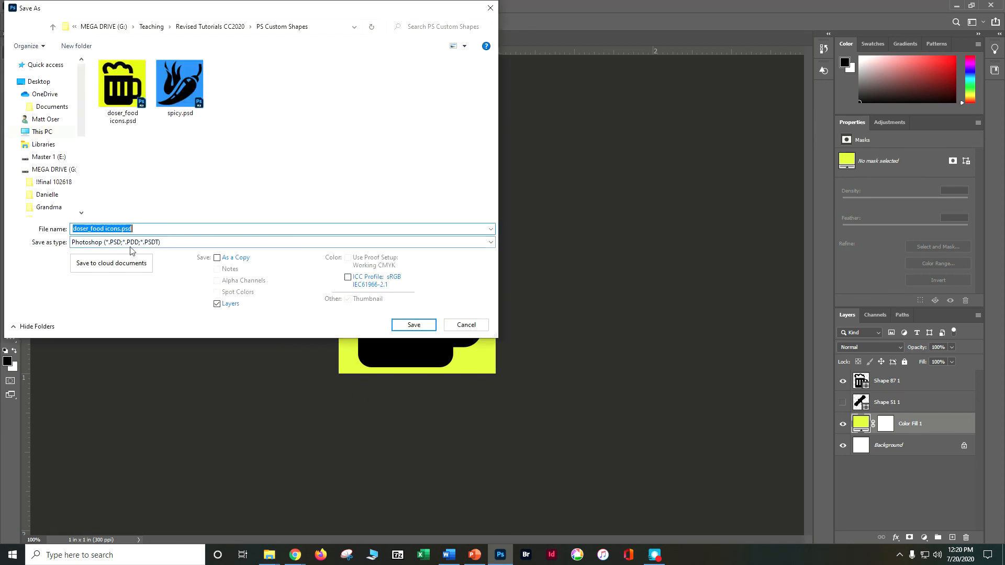
pyautogui.write('beer')
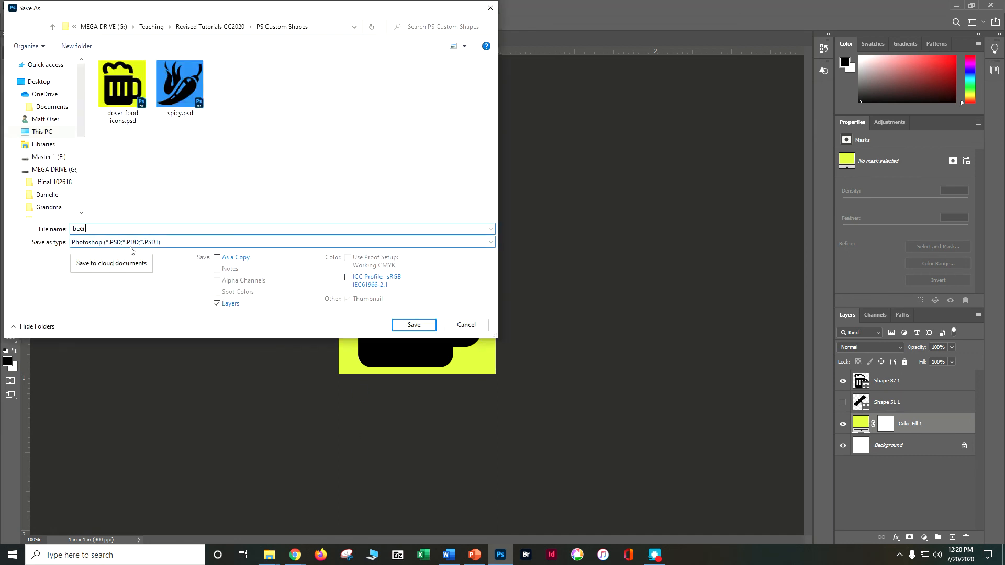
pyautogui.click(115, 242)
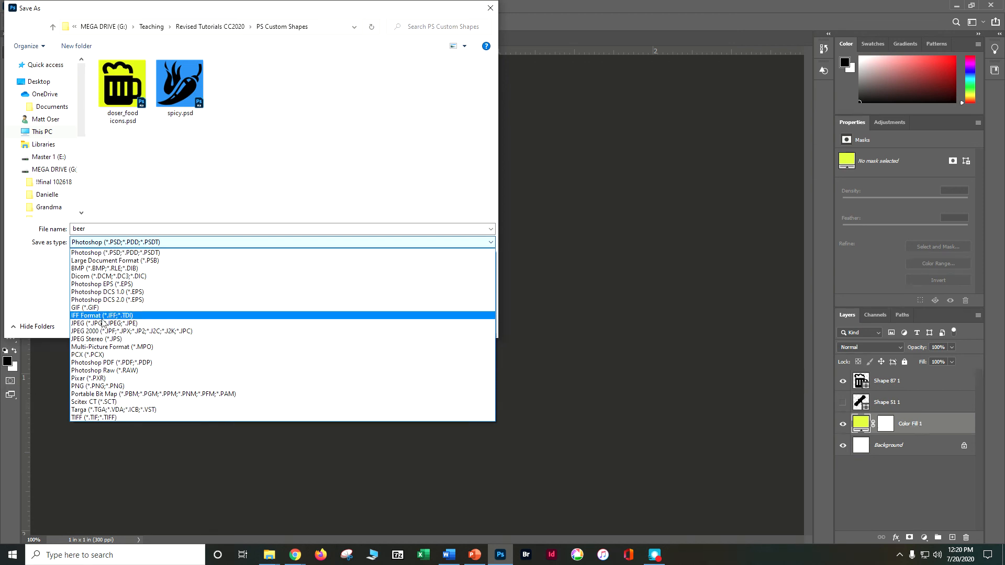
pyautogui.click(105, 323)
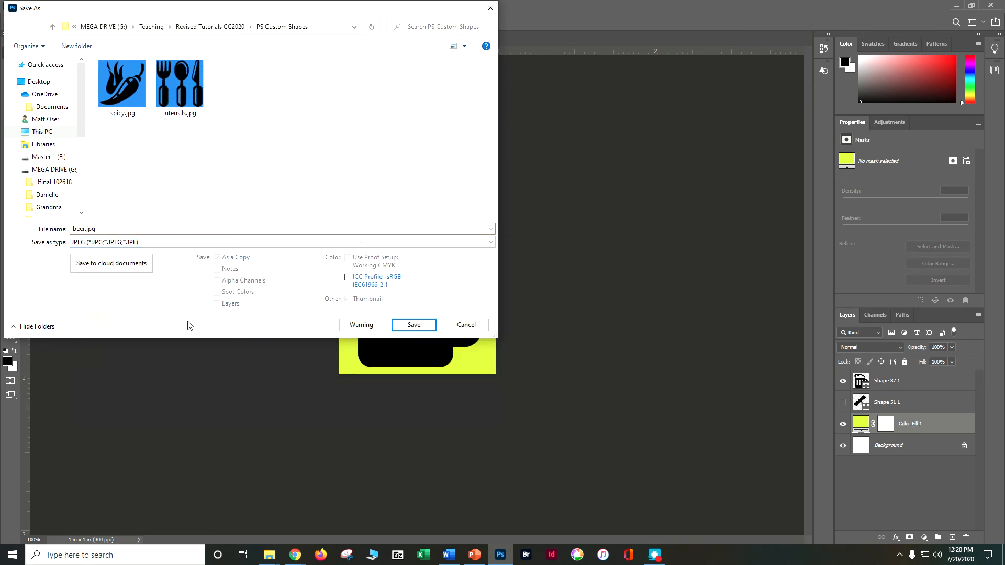
pyautogui.click(409, 327)
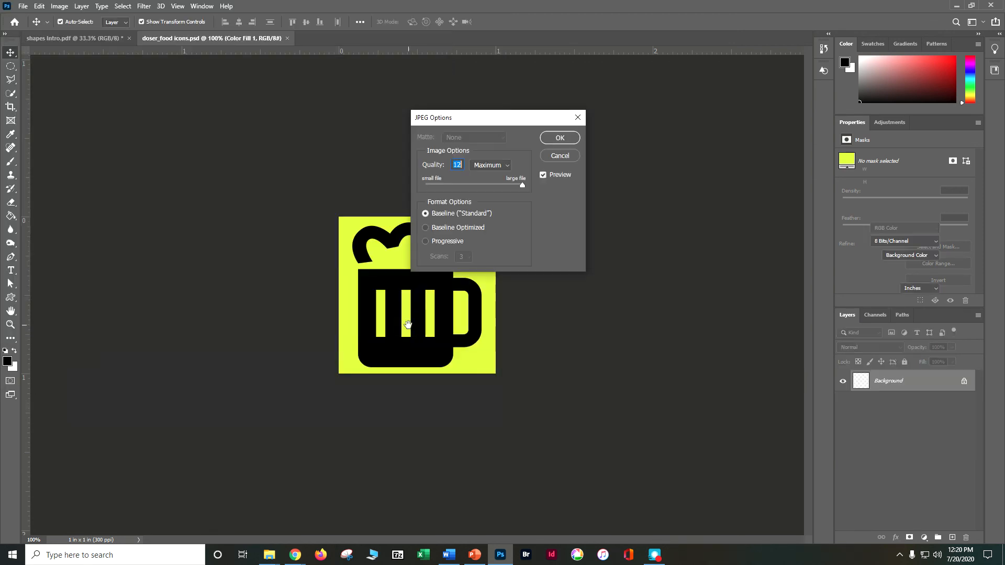
pyautogui.click(553, 138)
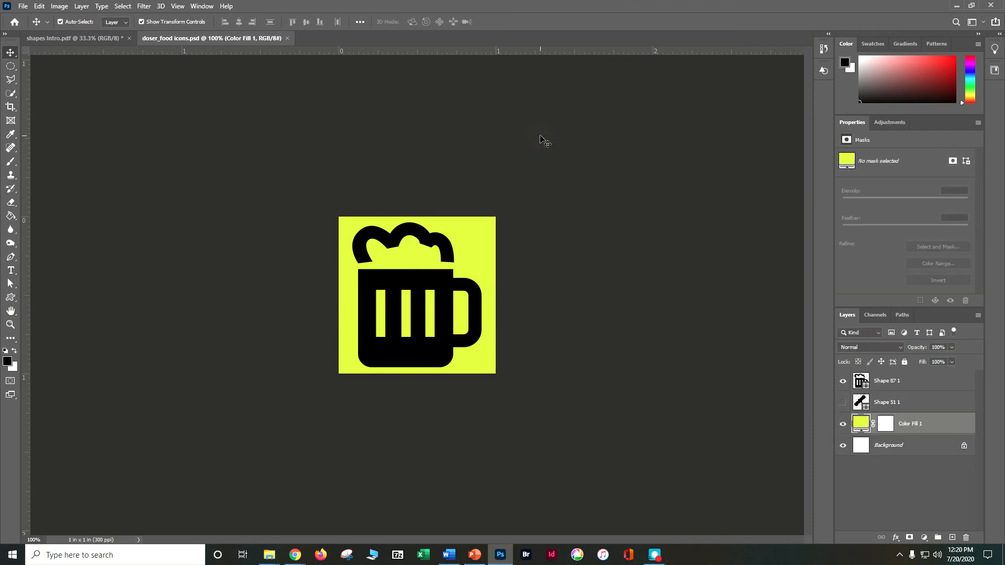
# - Hide the yellow-green fill layer and the white background so the mug sits on transparency
pyautogui.click(842, 424)
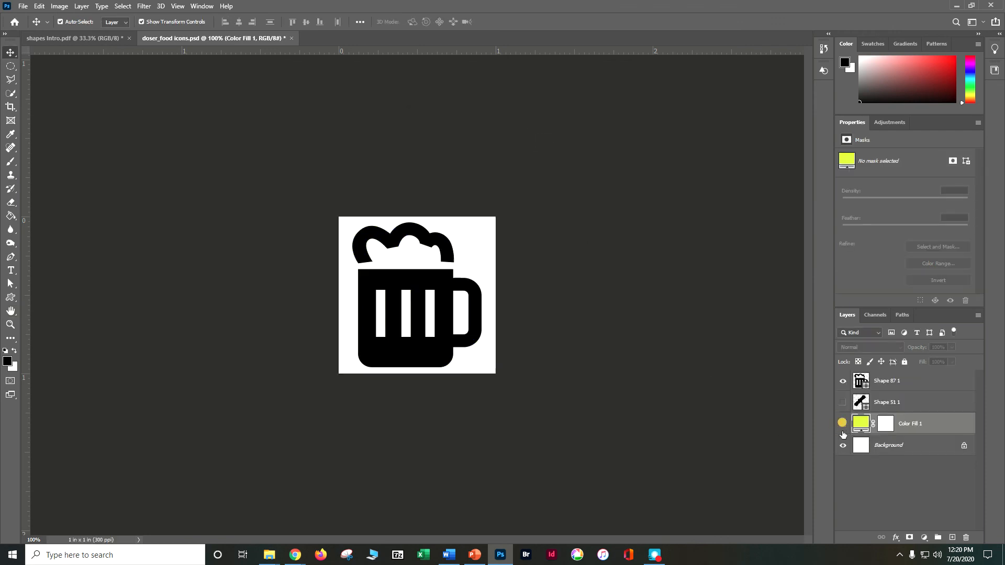
pyautogui.click(842, 445)
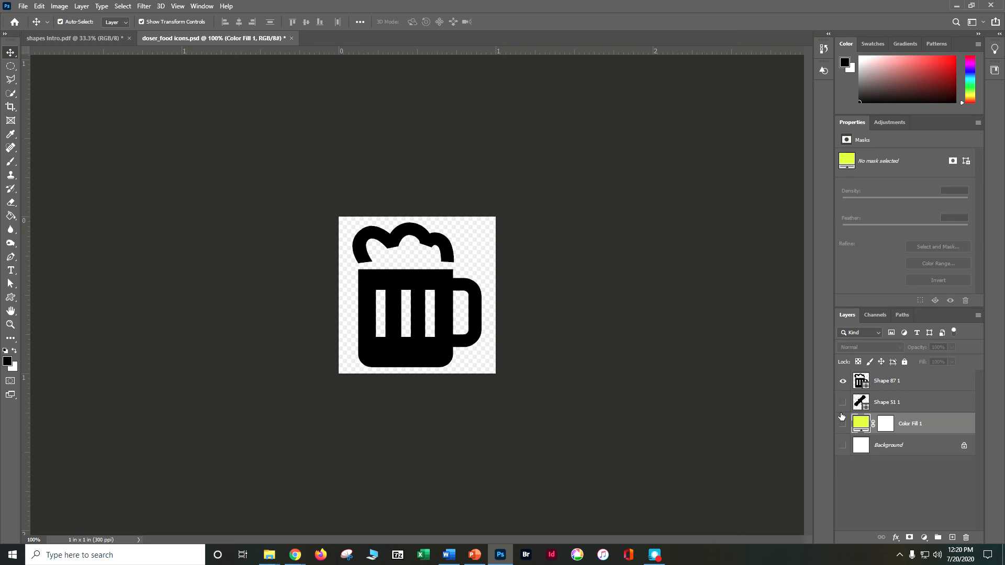
# - Save the transparent mug icon as the PNG beer transparent.png in the PS Custom Shapes folder, with the Large file size (Fastest saving) option
pyautogui.click(23, 5)
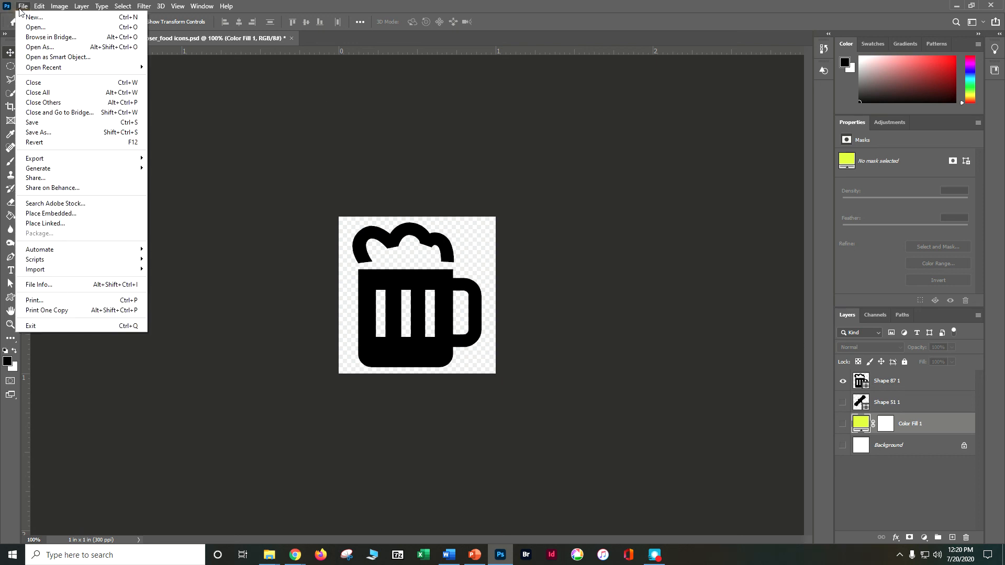
pyautogui.click(38, 134)
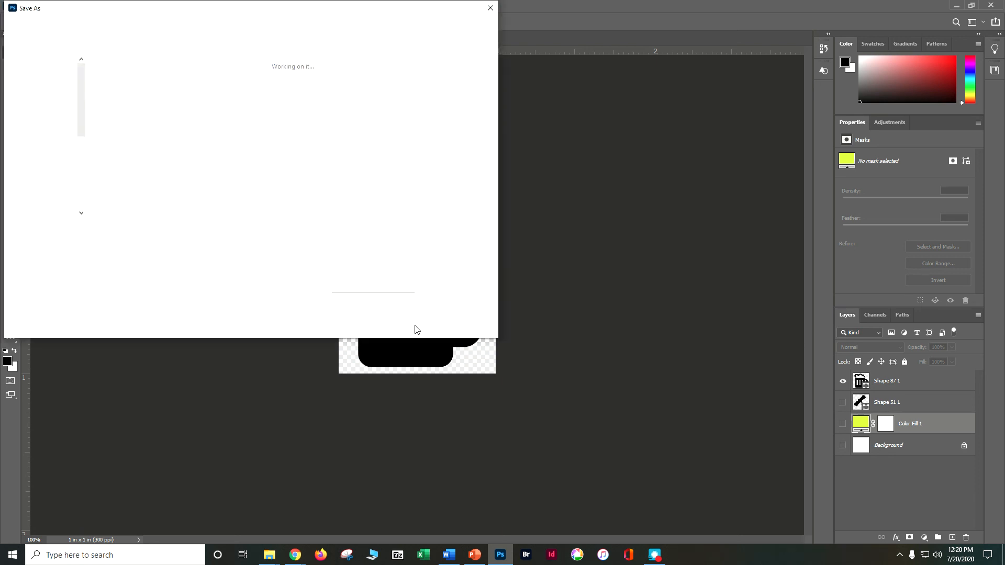
pyautogui.write('beer transparent')
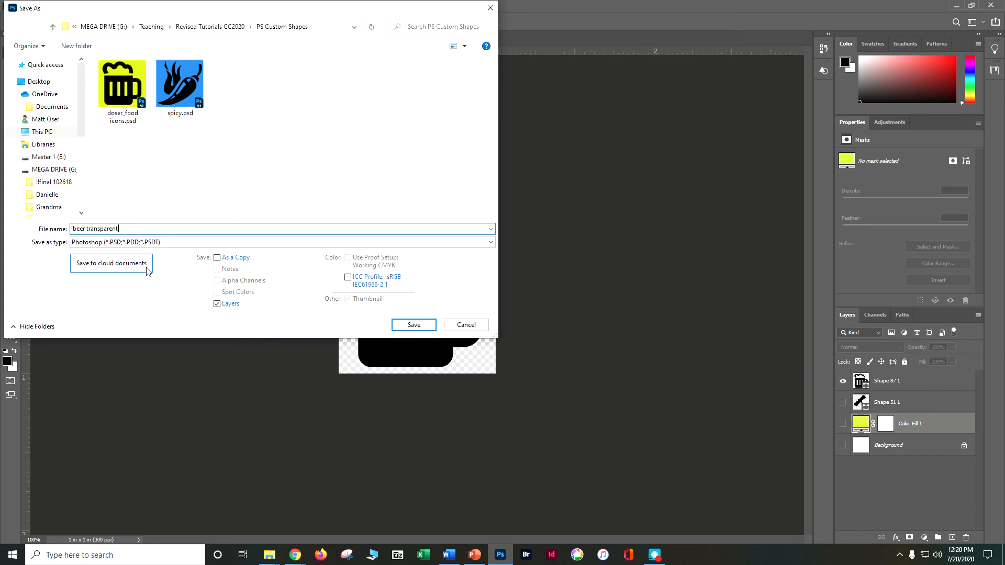
pyautogui.click(121, 242)
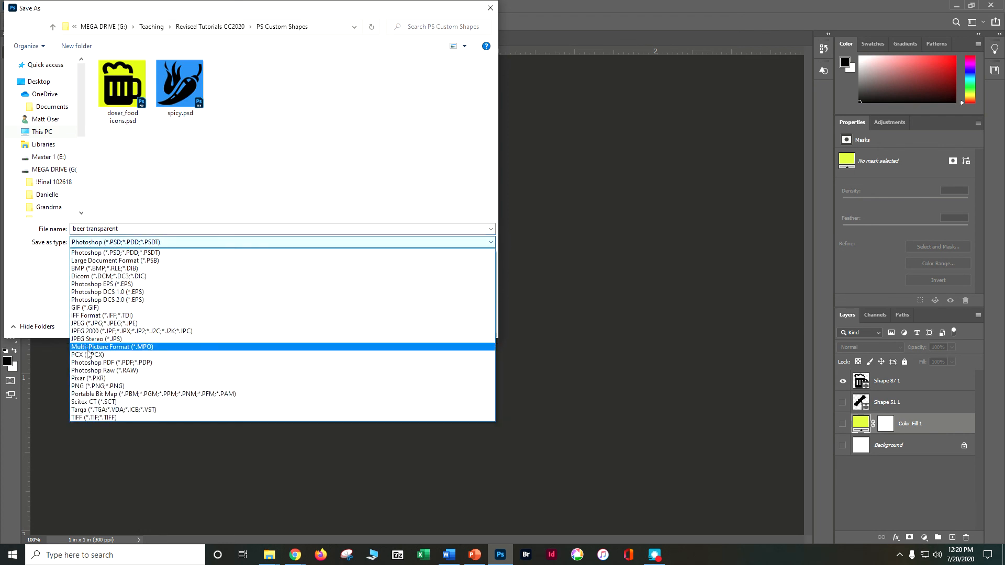
pyautogui.click(89, 385)
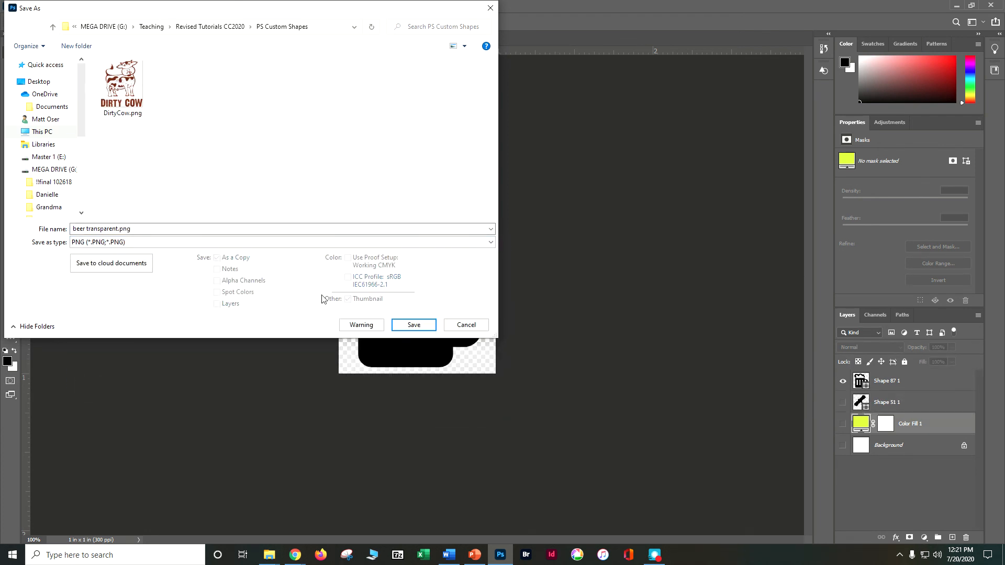
pyautogui.click(408, 328)
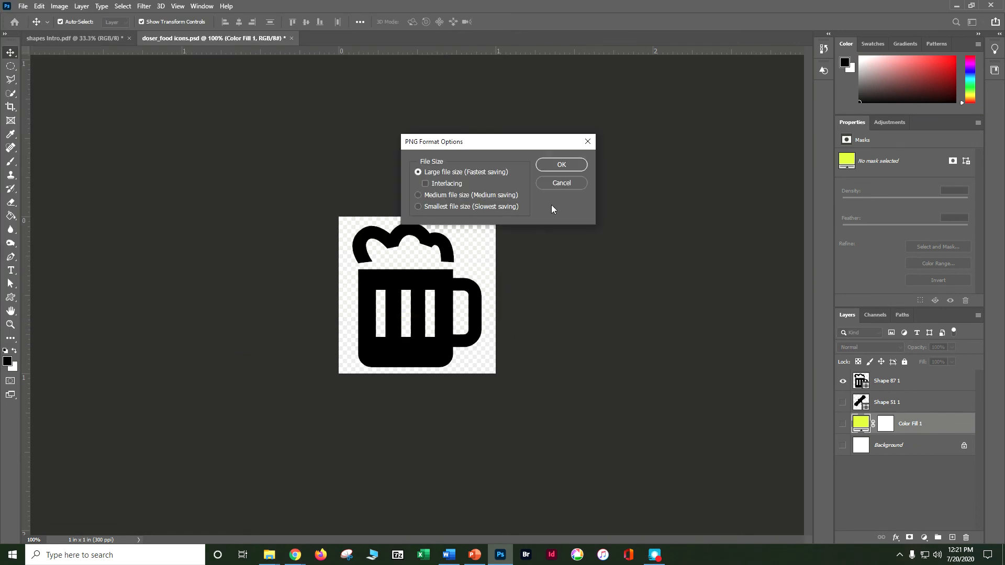
pyautogui.click(566, 166)
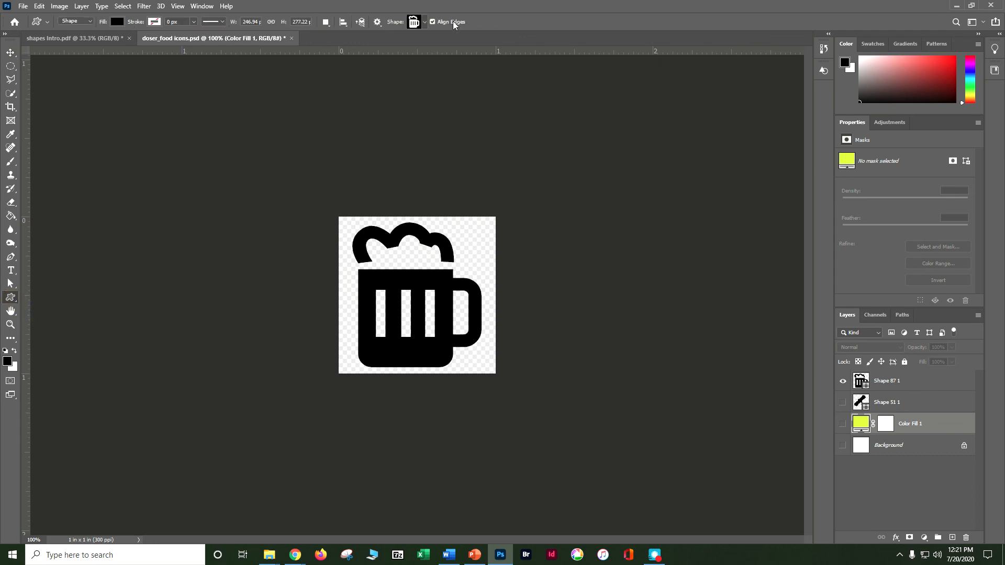
# - Show the Shapes panel and load the Legacy Shapes and More set into it
pyautogui.click(425, 22)
pyautogui.click(640, 41)
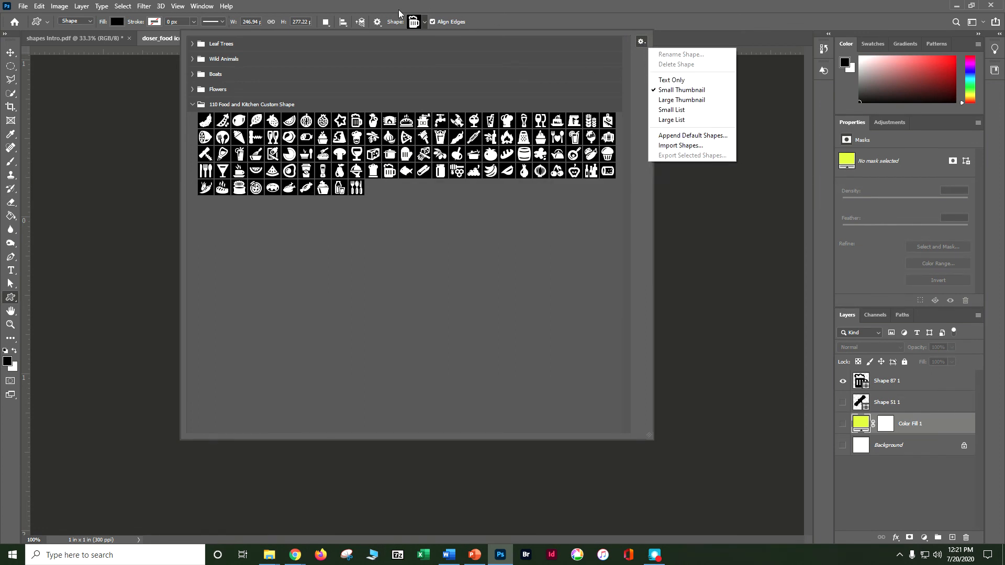
pyautogui.click(199, 7)
pyautogui.click(199, 7)
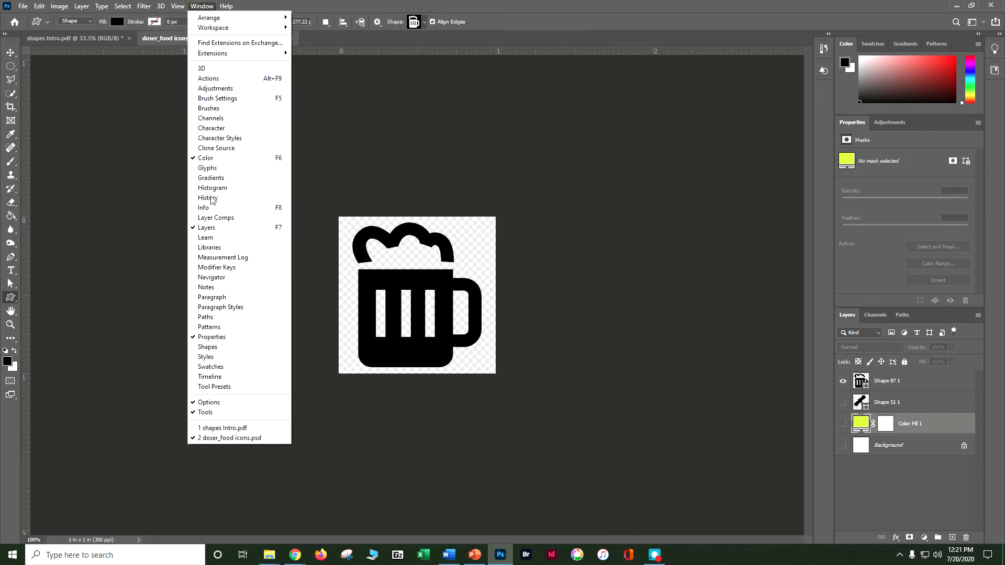
pyautogui.click(218, 347)
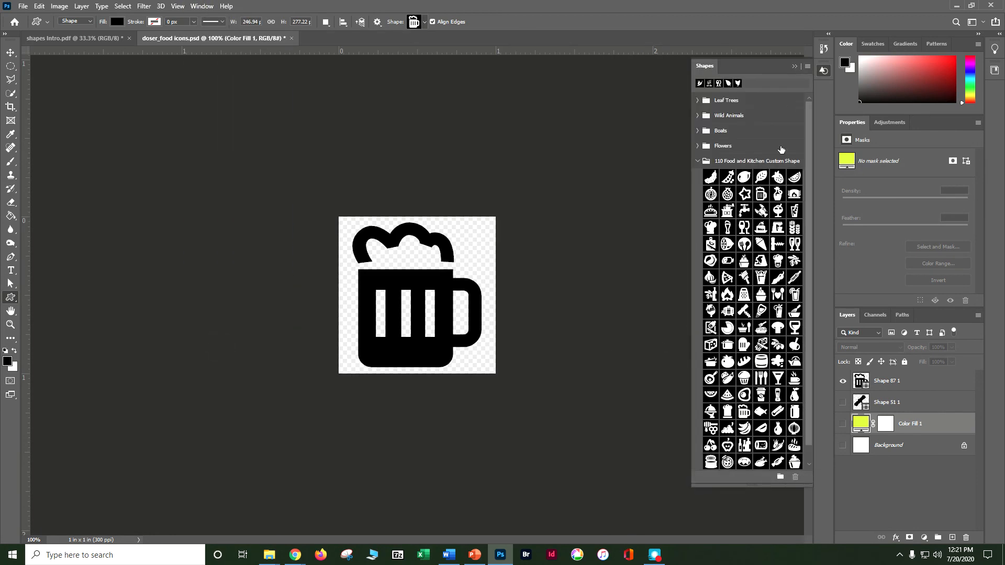
pyautogui.click(808, 65)
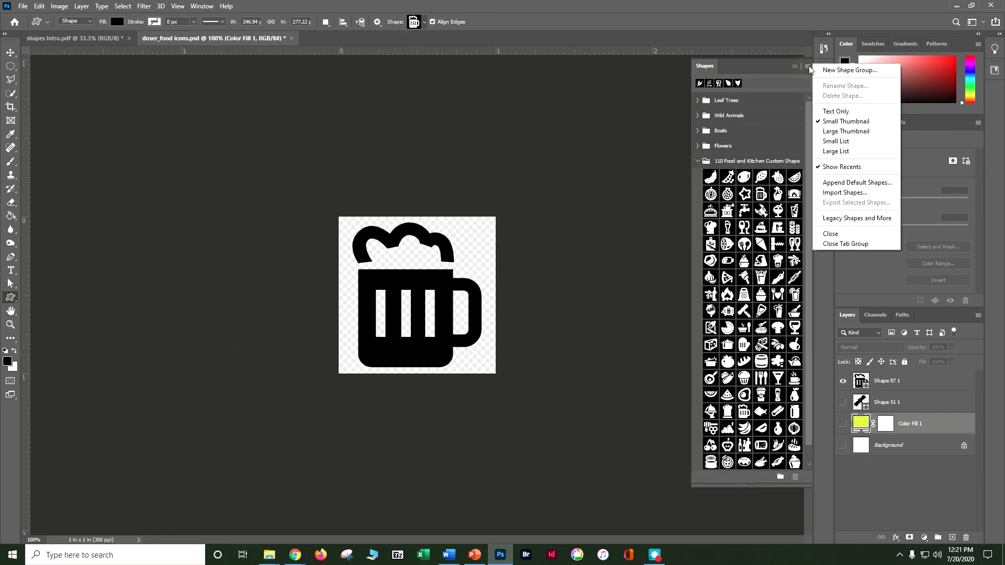
pyautogui.click(857, 218)
# - Collapse the 110 Food and Kitchen Custom Shape group and expand Legacy Shapes and More to view its subfolders
pyautogui.click(697, 161)
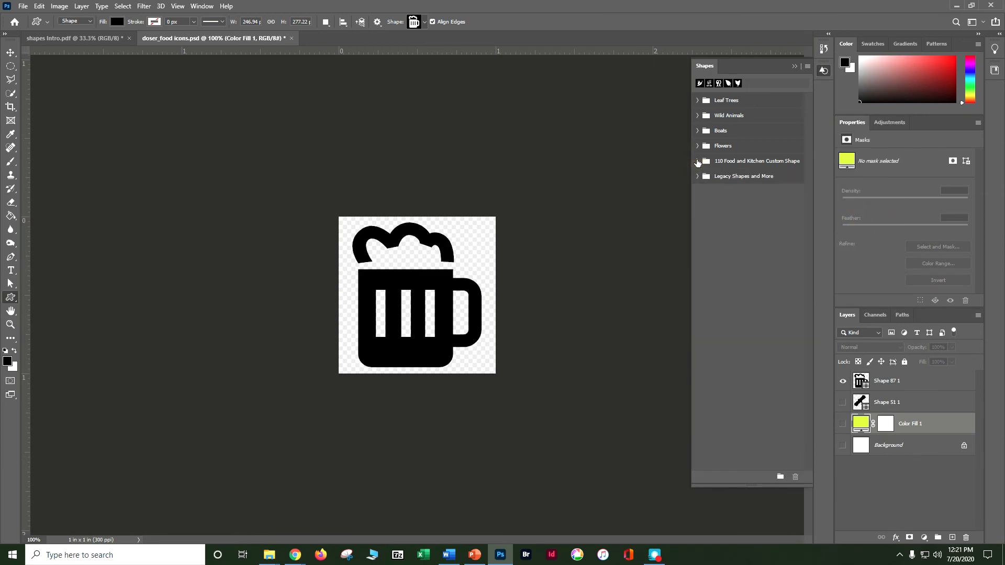
pyautogui.click(696, 179)
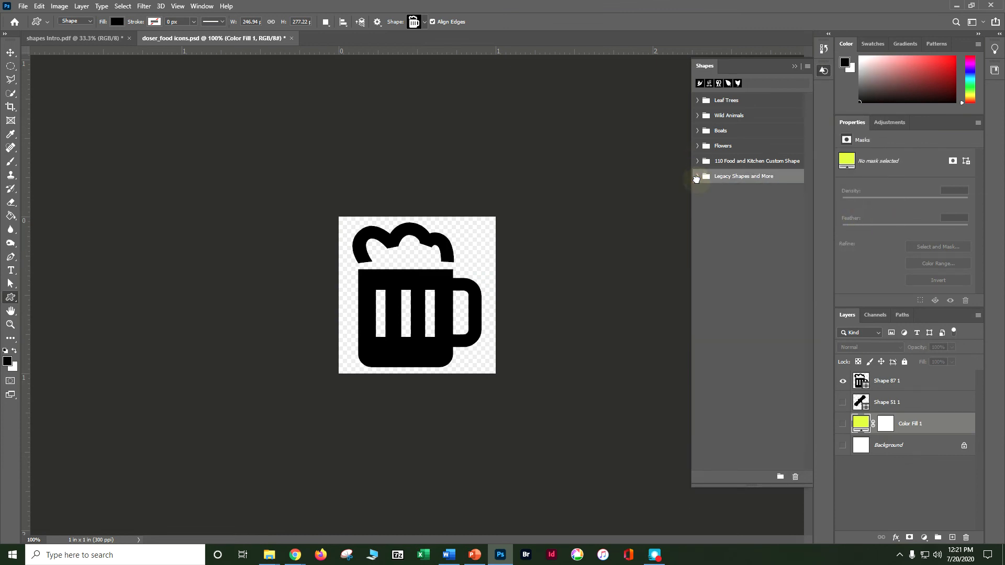
pyautogui.click(698, 178)
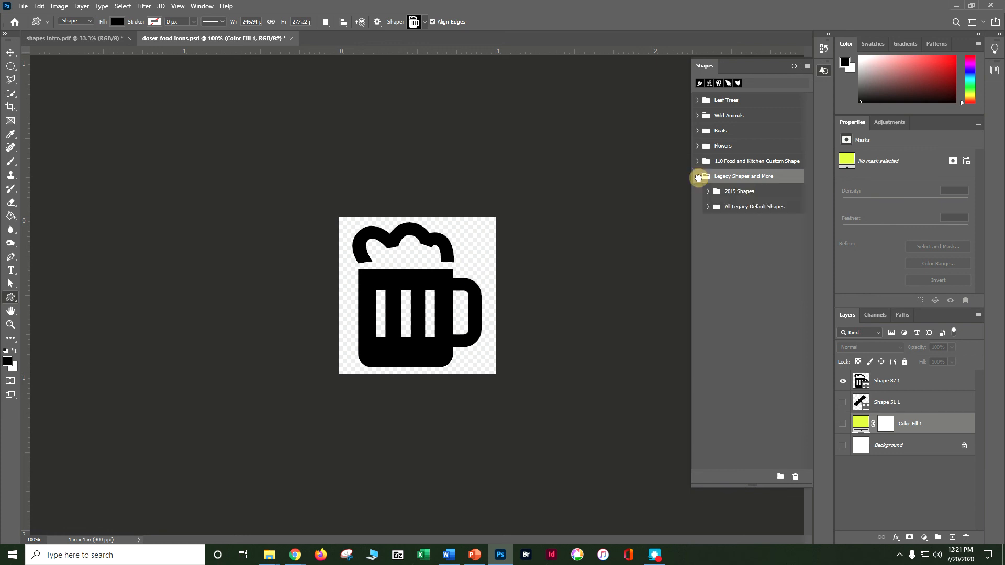